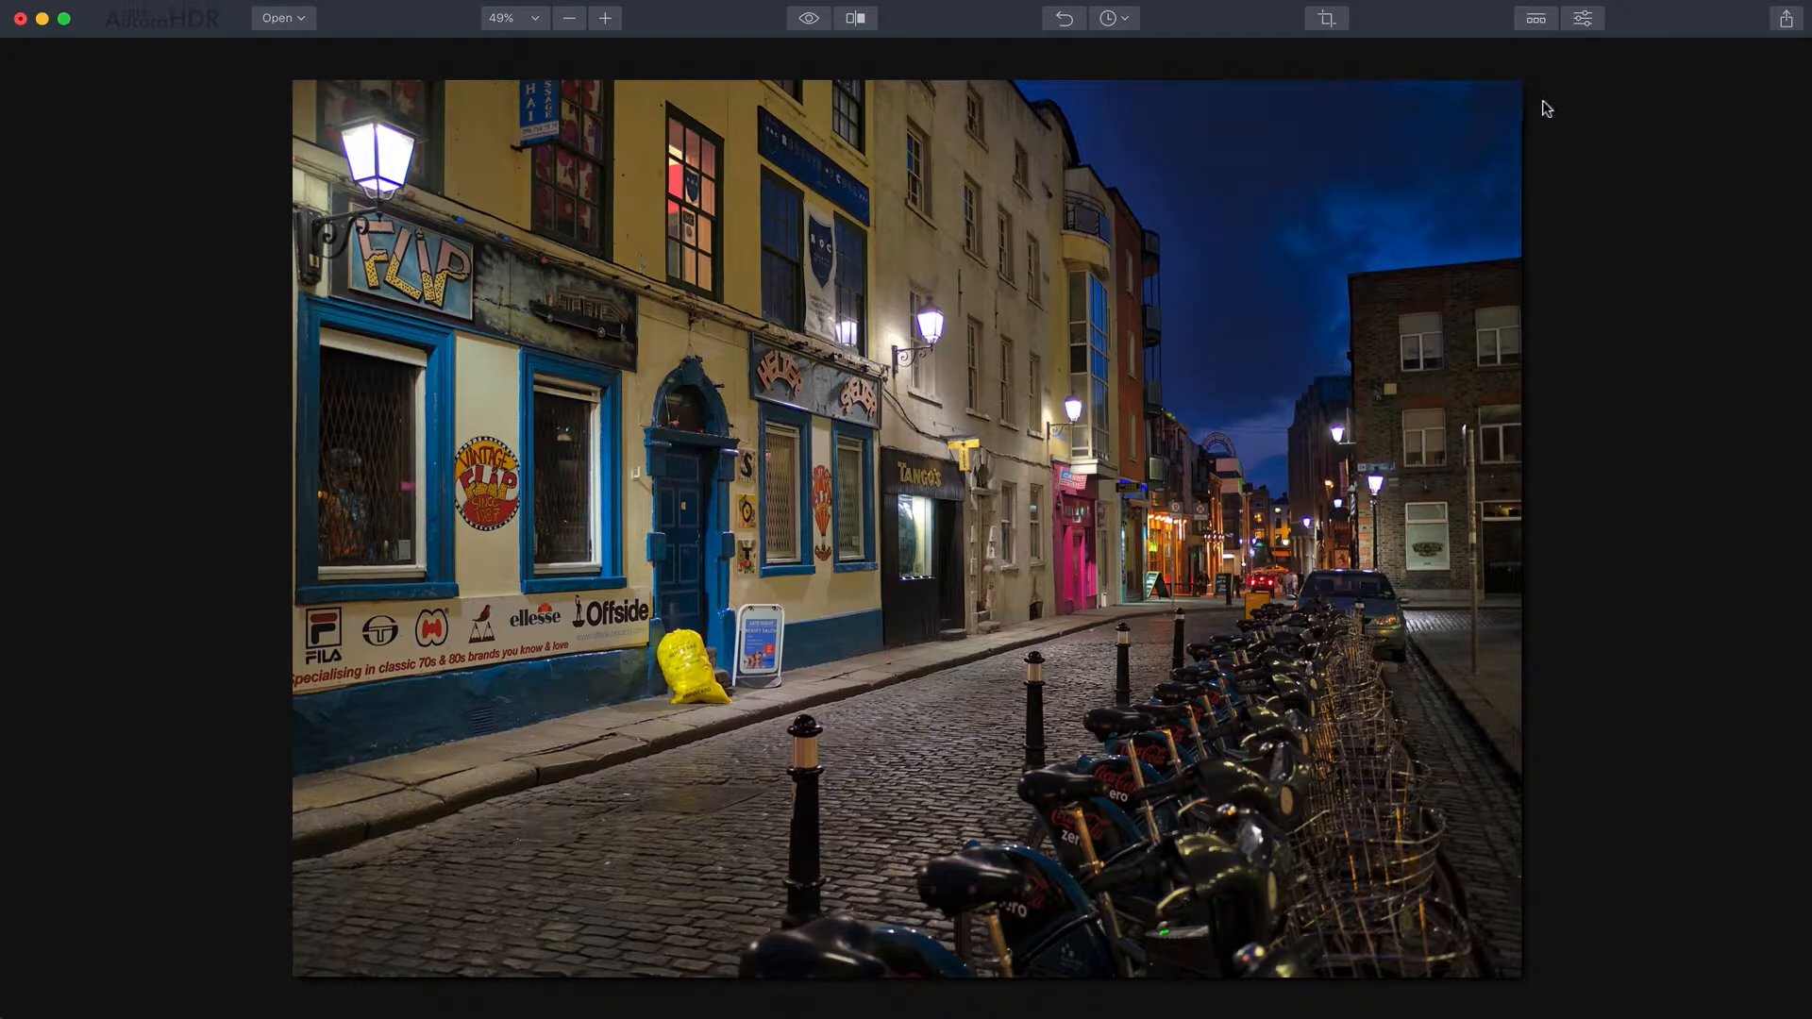
Show the filter controls and histogram, and check the photo's shadow and highlight clipping overlays before hiding the histogram again
click(1584, 19)
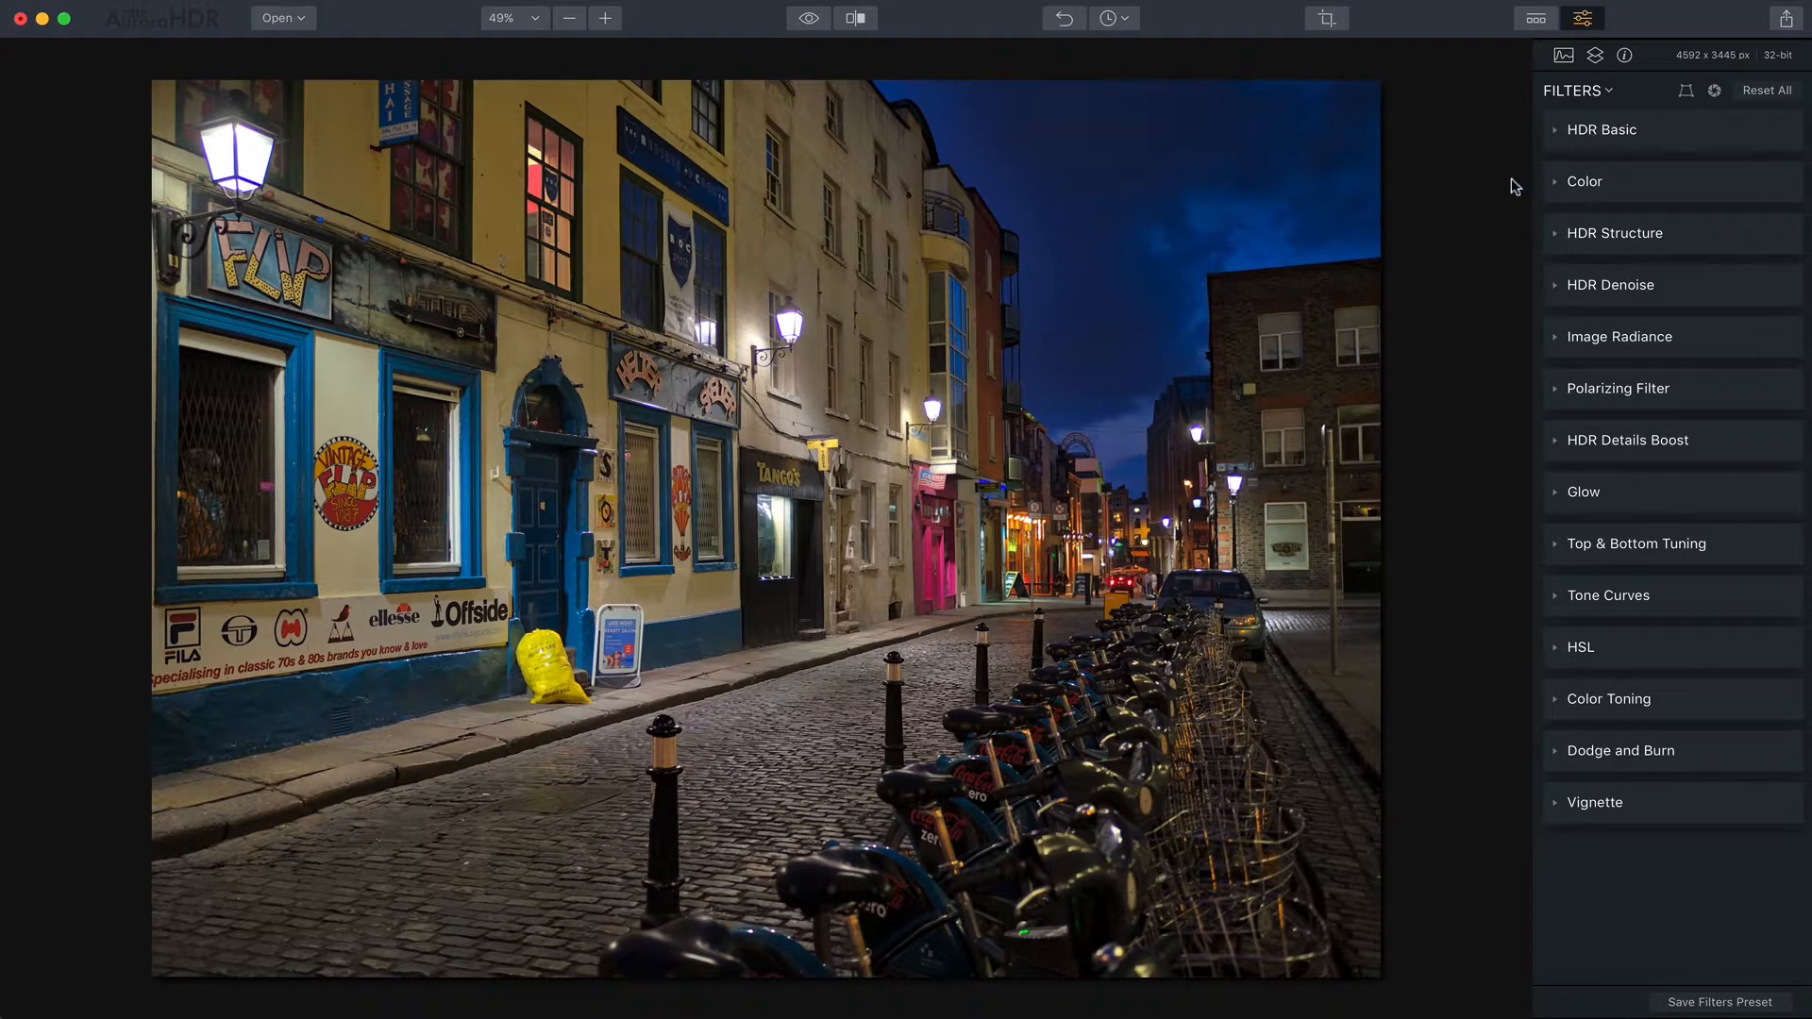
click(1562, 56)
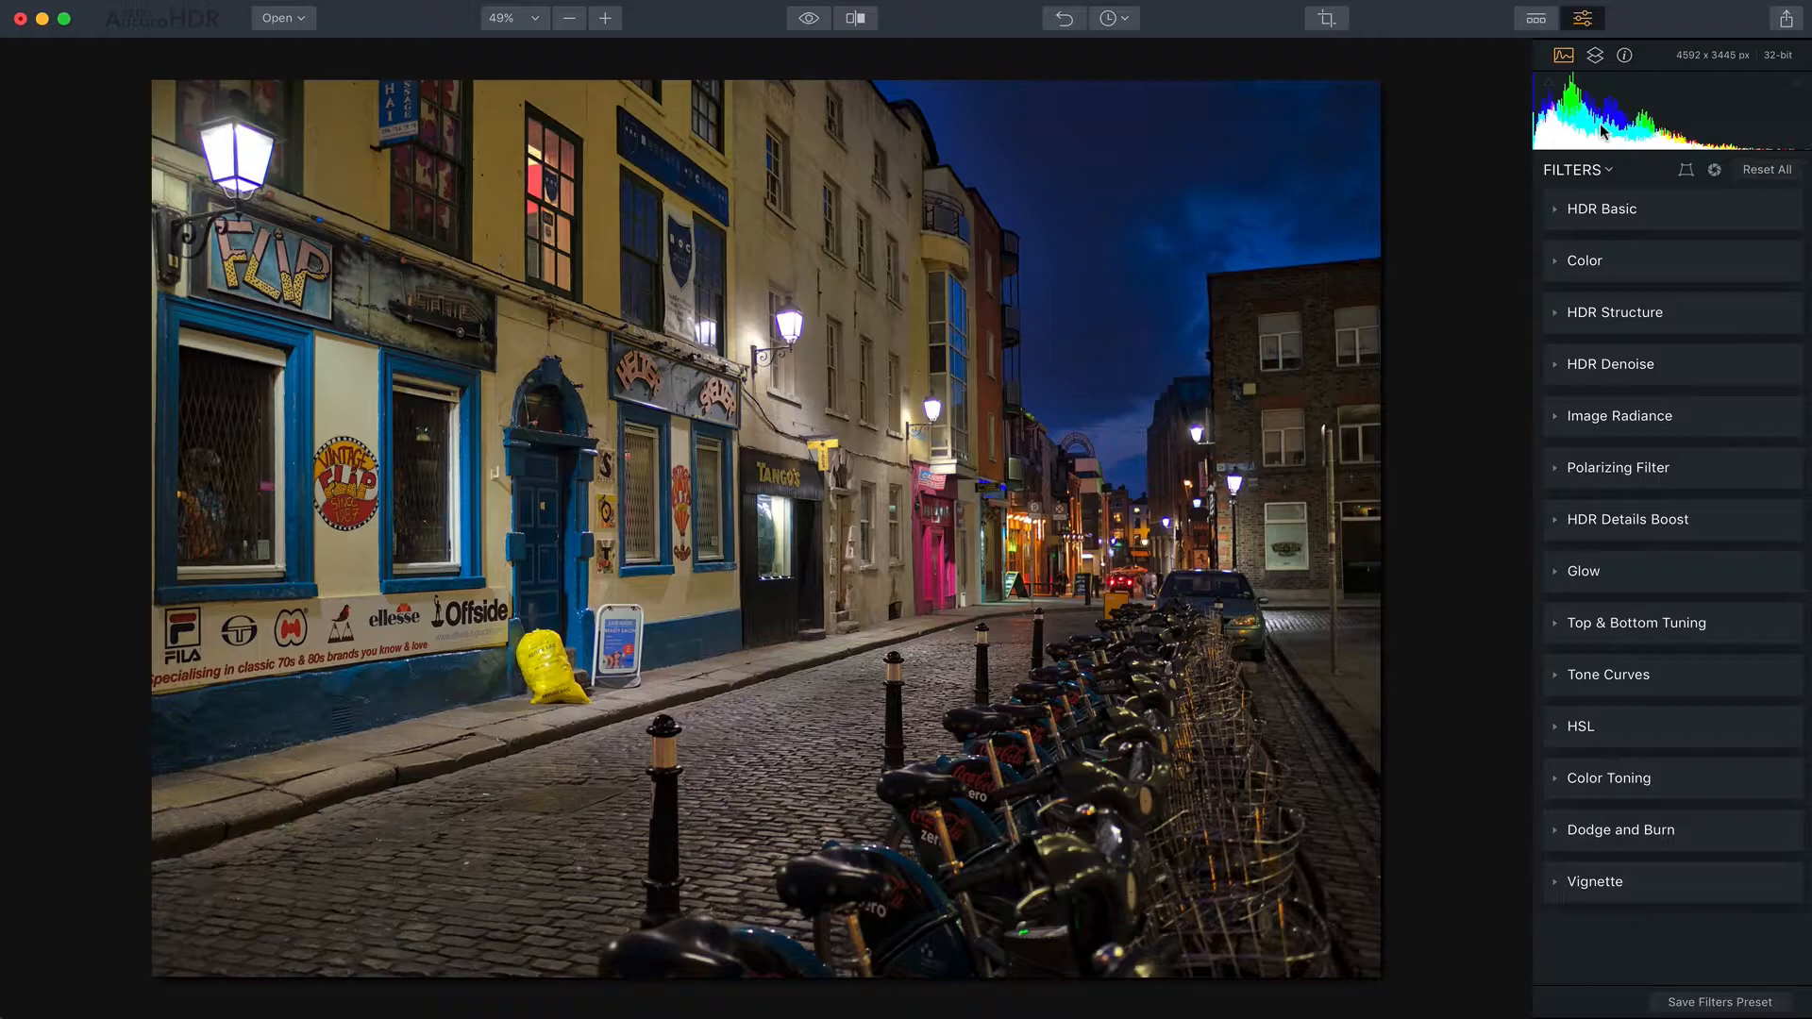
click(1547, 84)
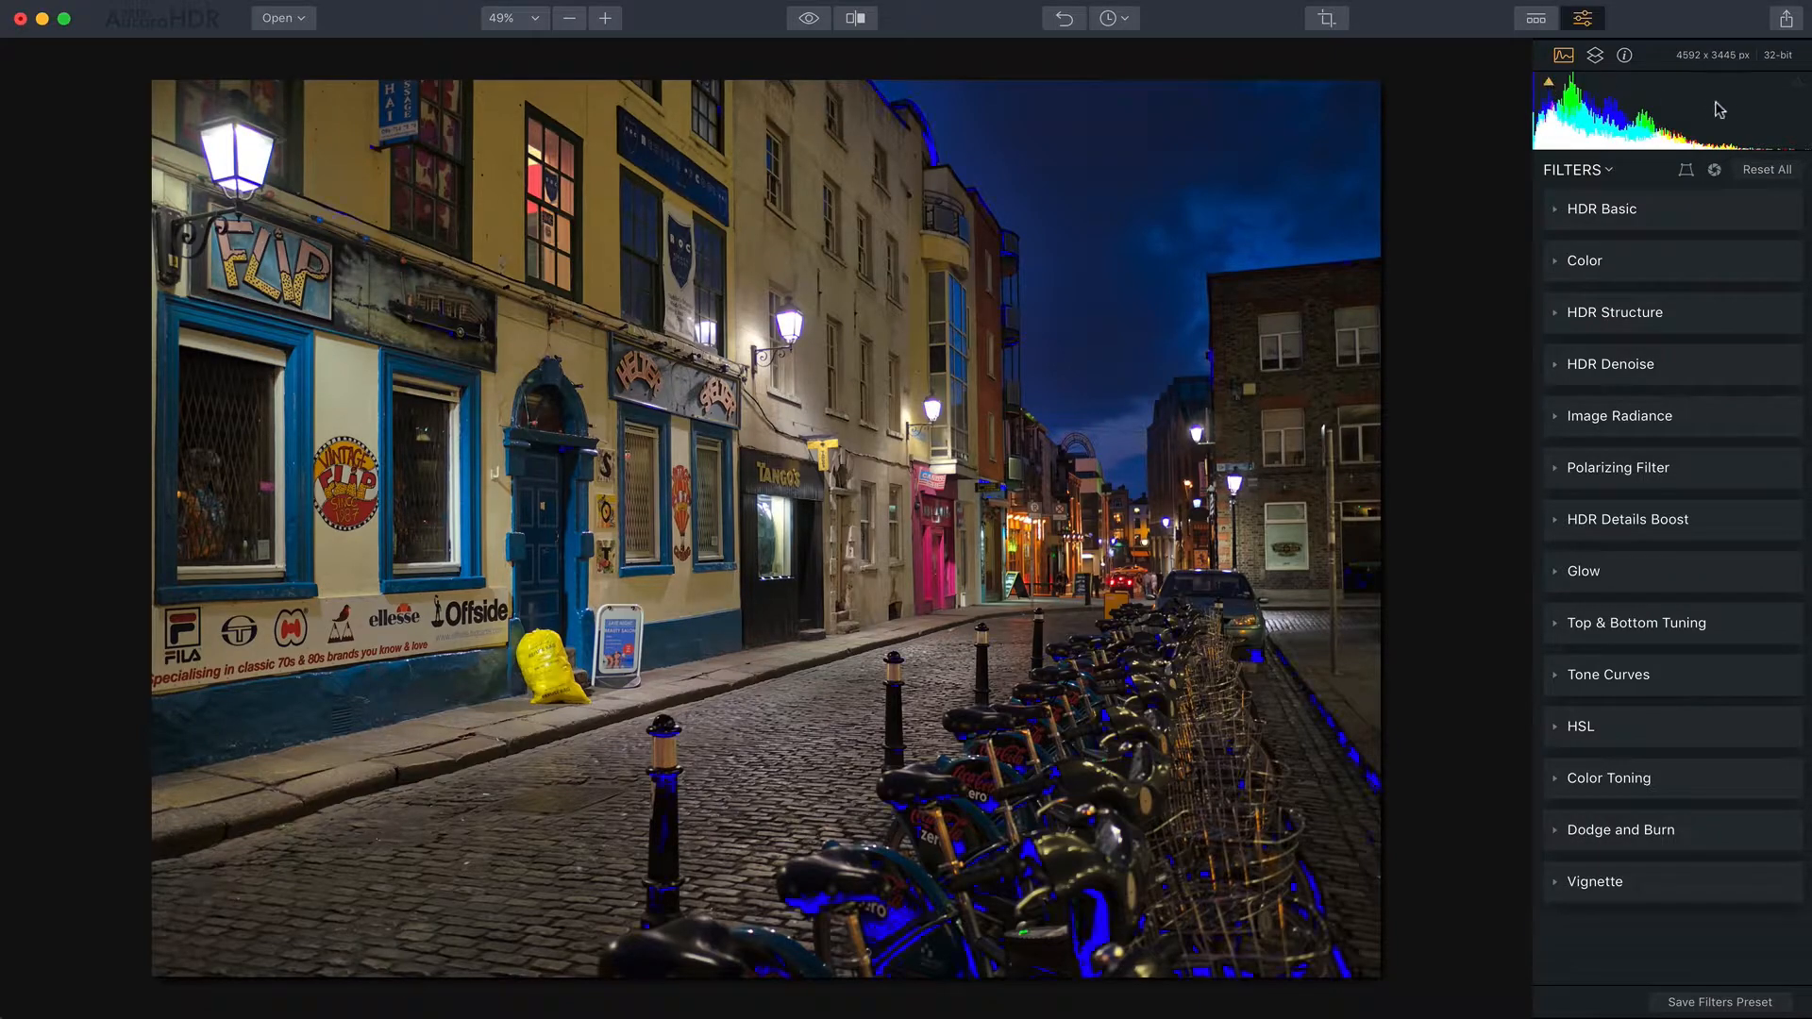
click(1795, 85)
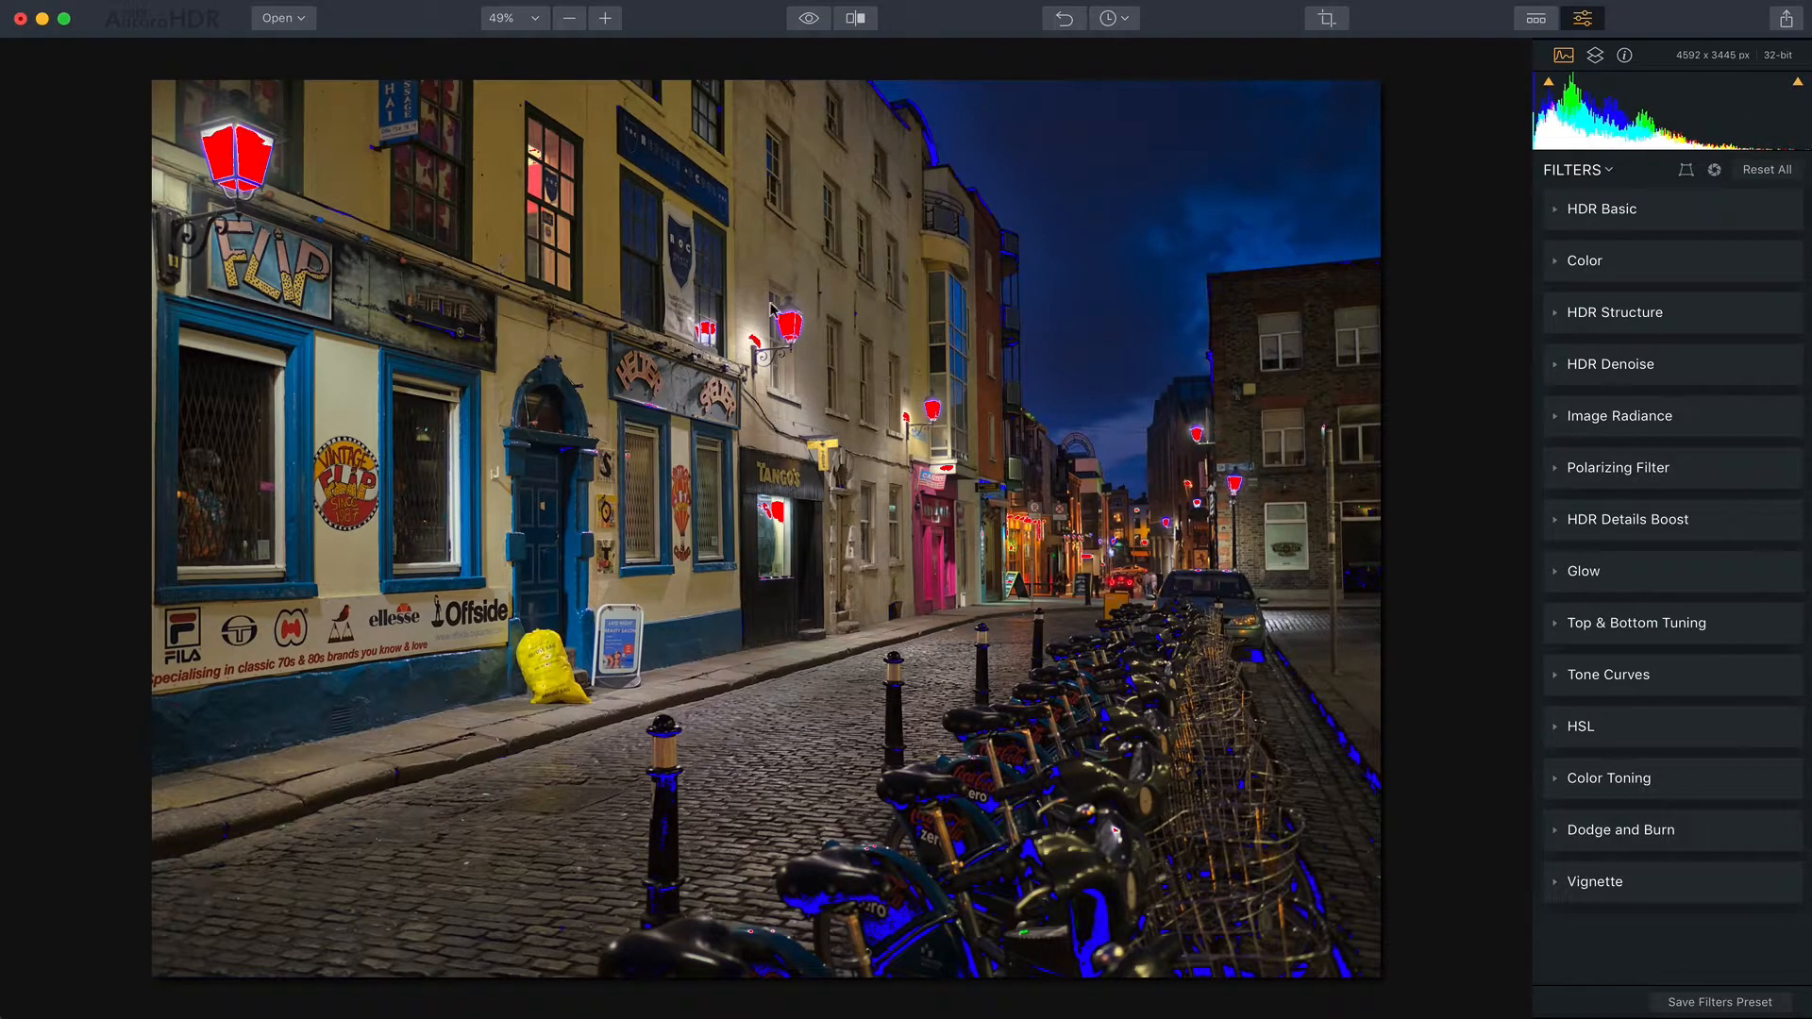
click(1542, 85)
click(1795, 84)
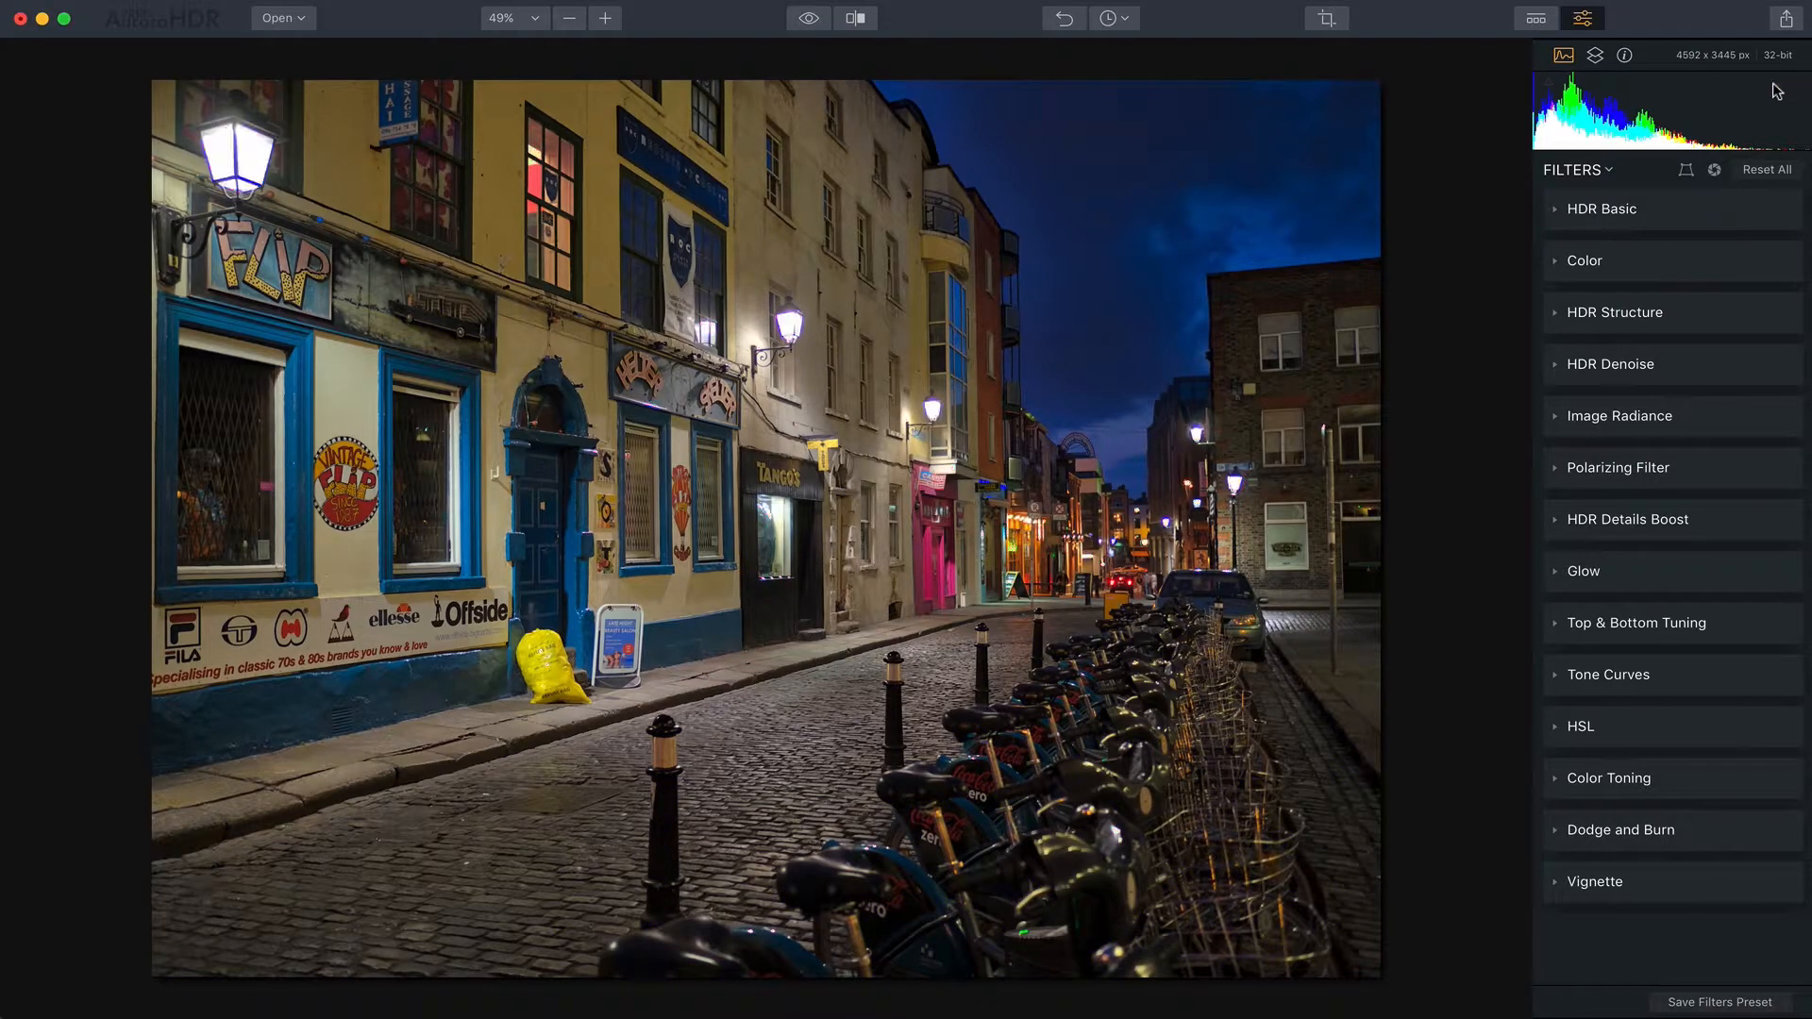
click(1561, 56)
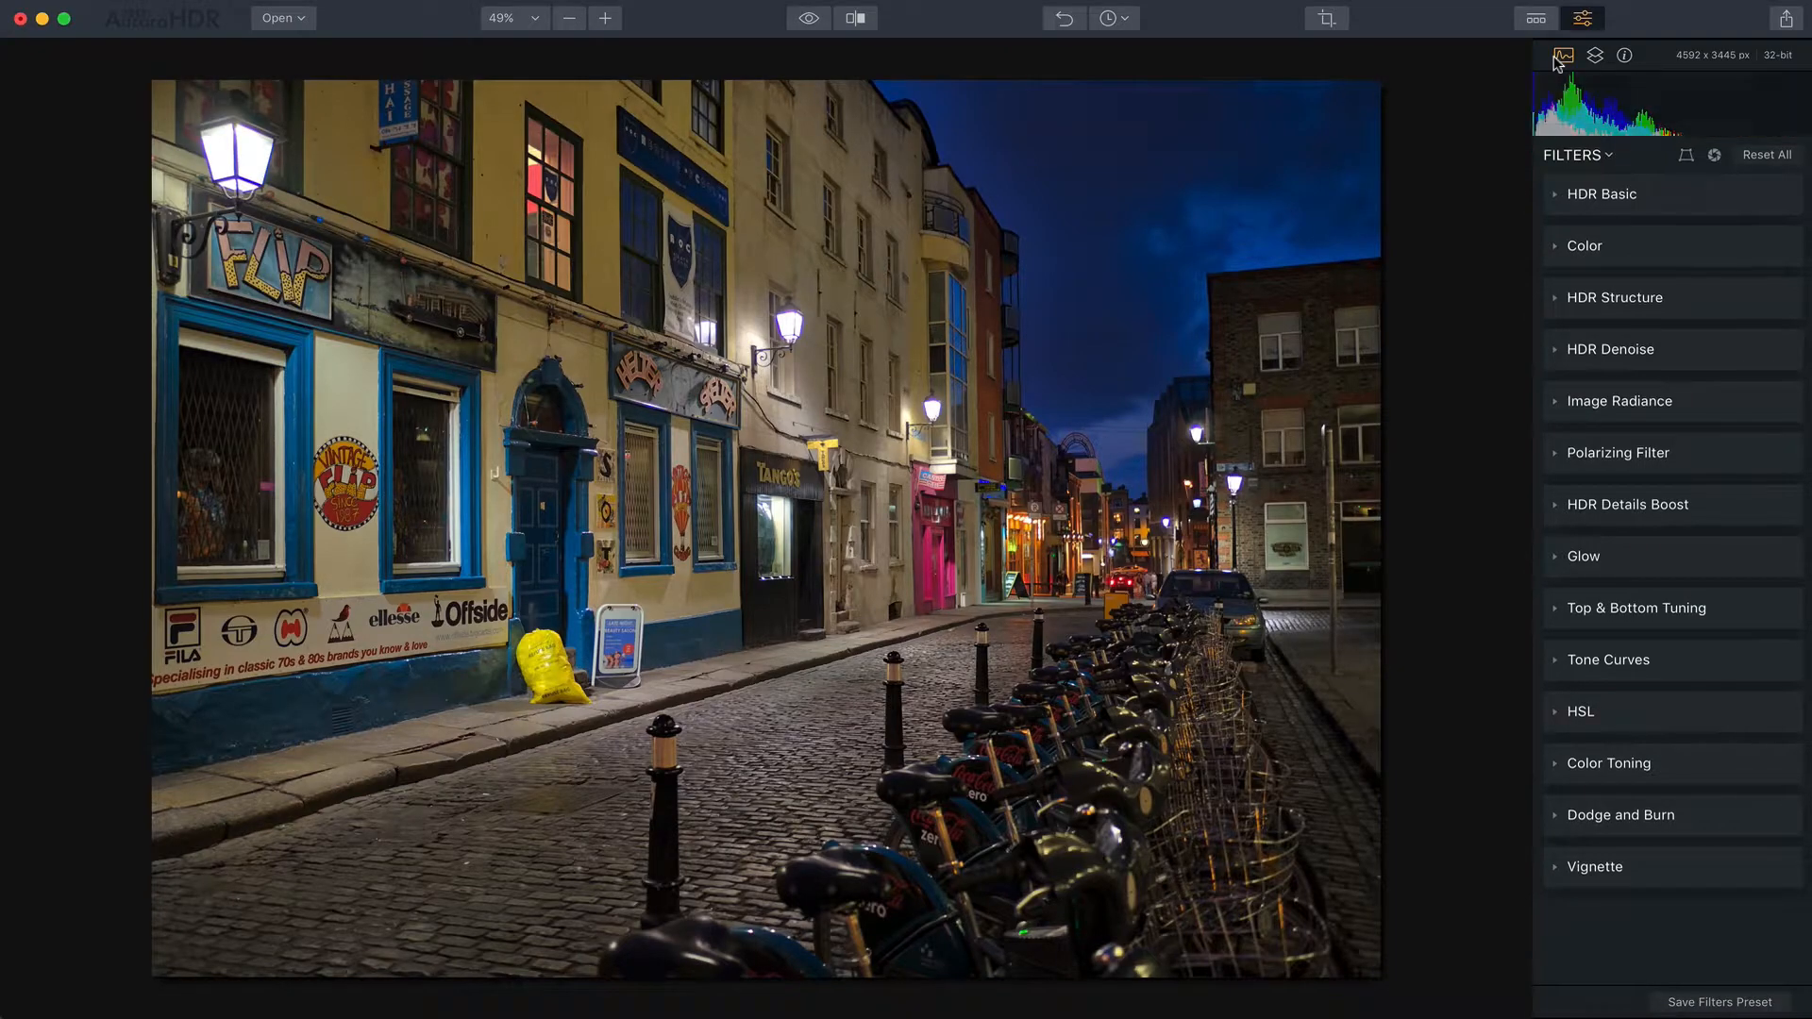
Look through the options for adding layers and view the photo's shooting information
click(1594, 56)
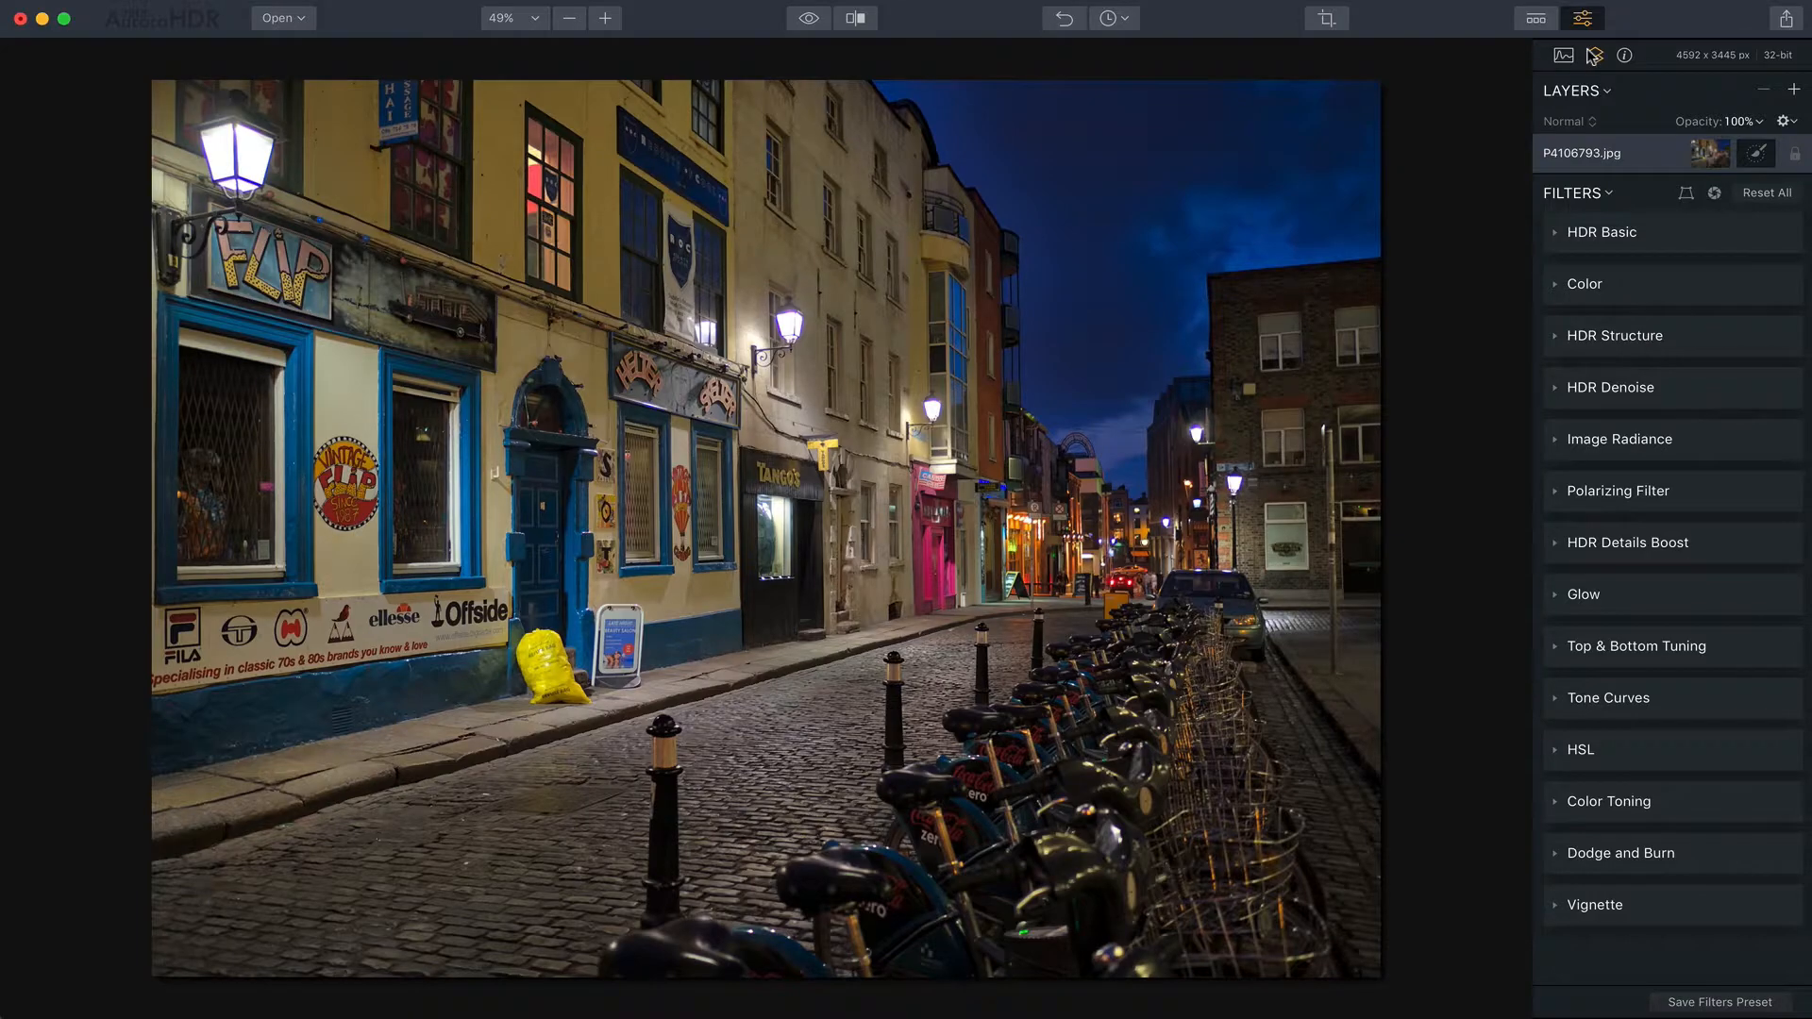
click(1791, 91)
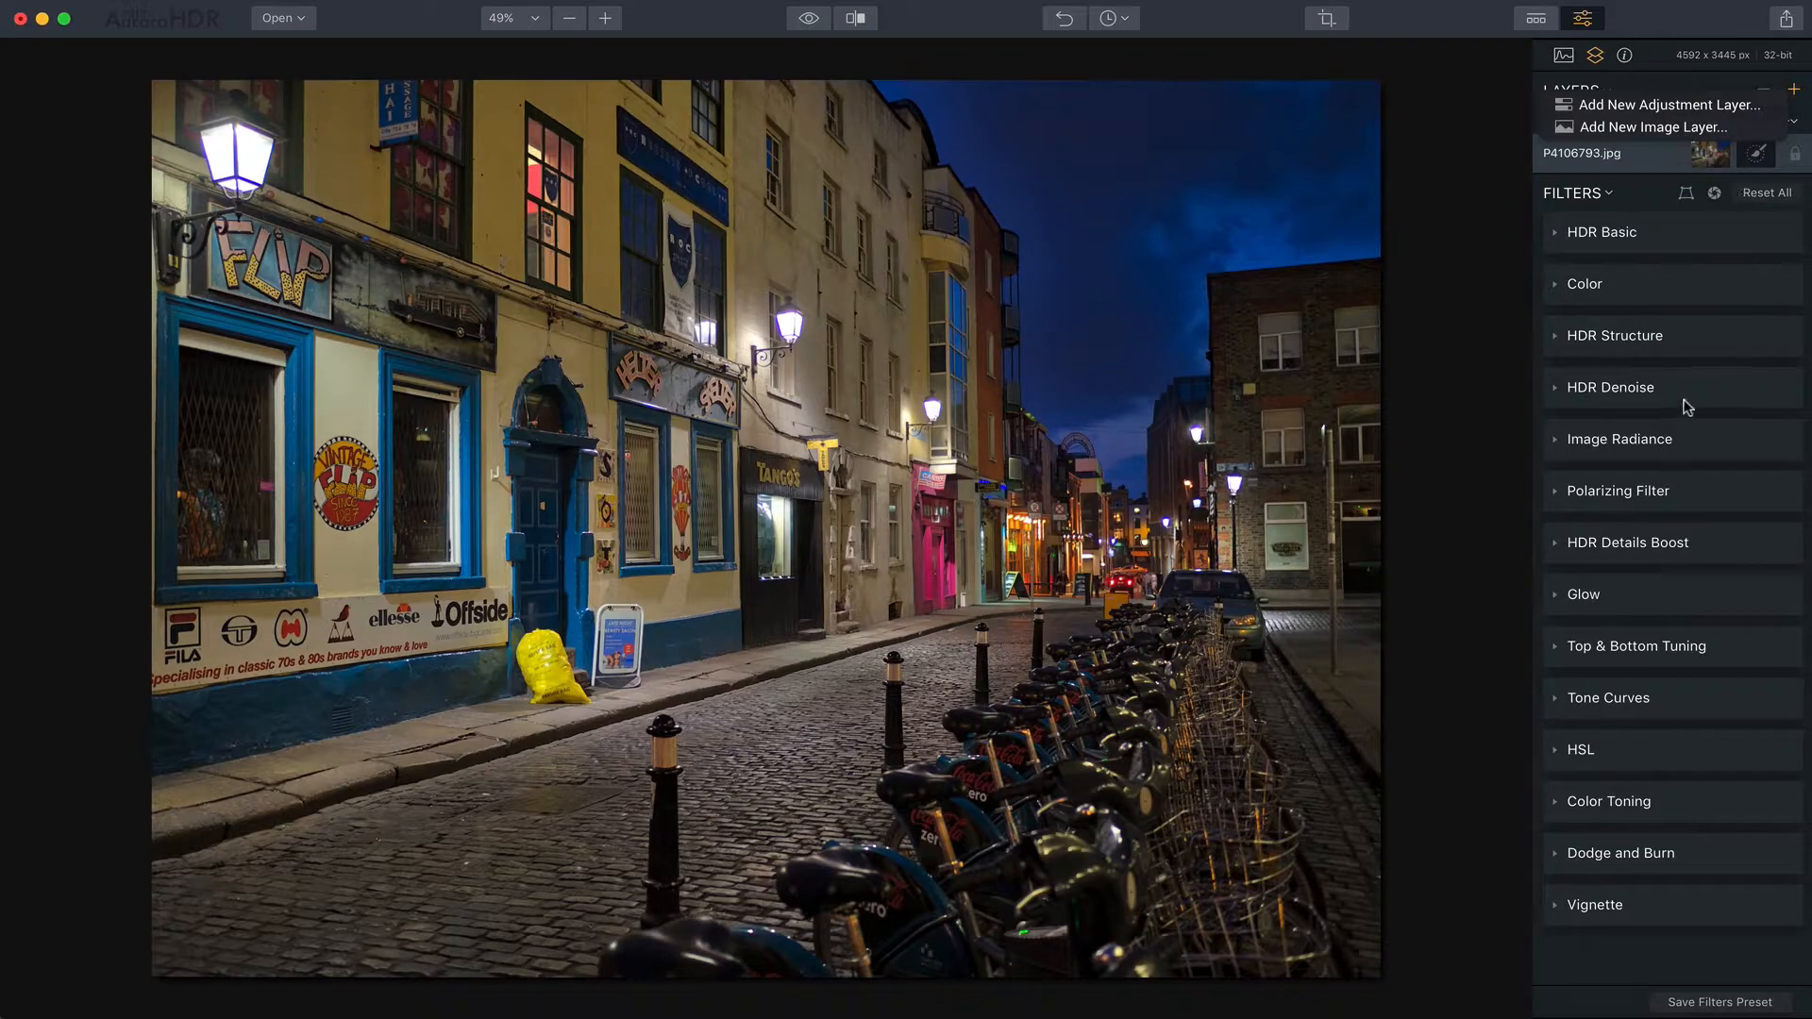
click(1788, 91)
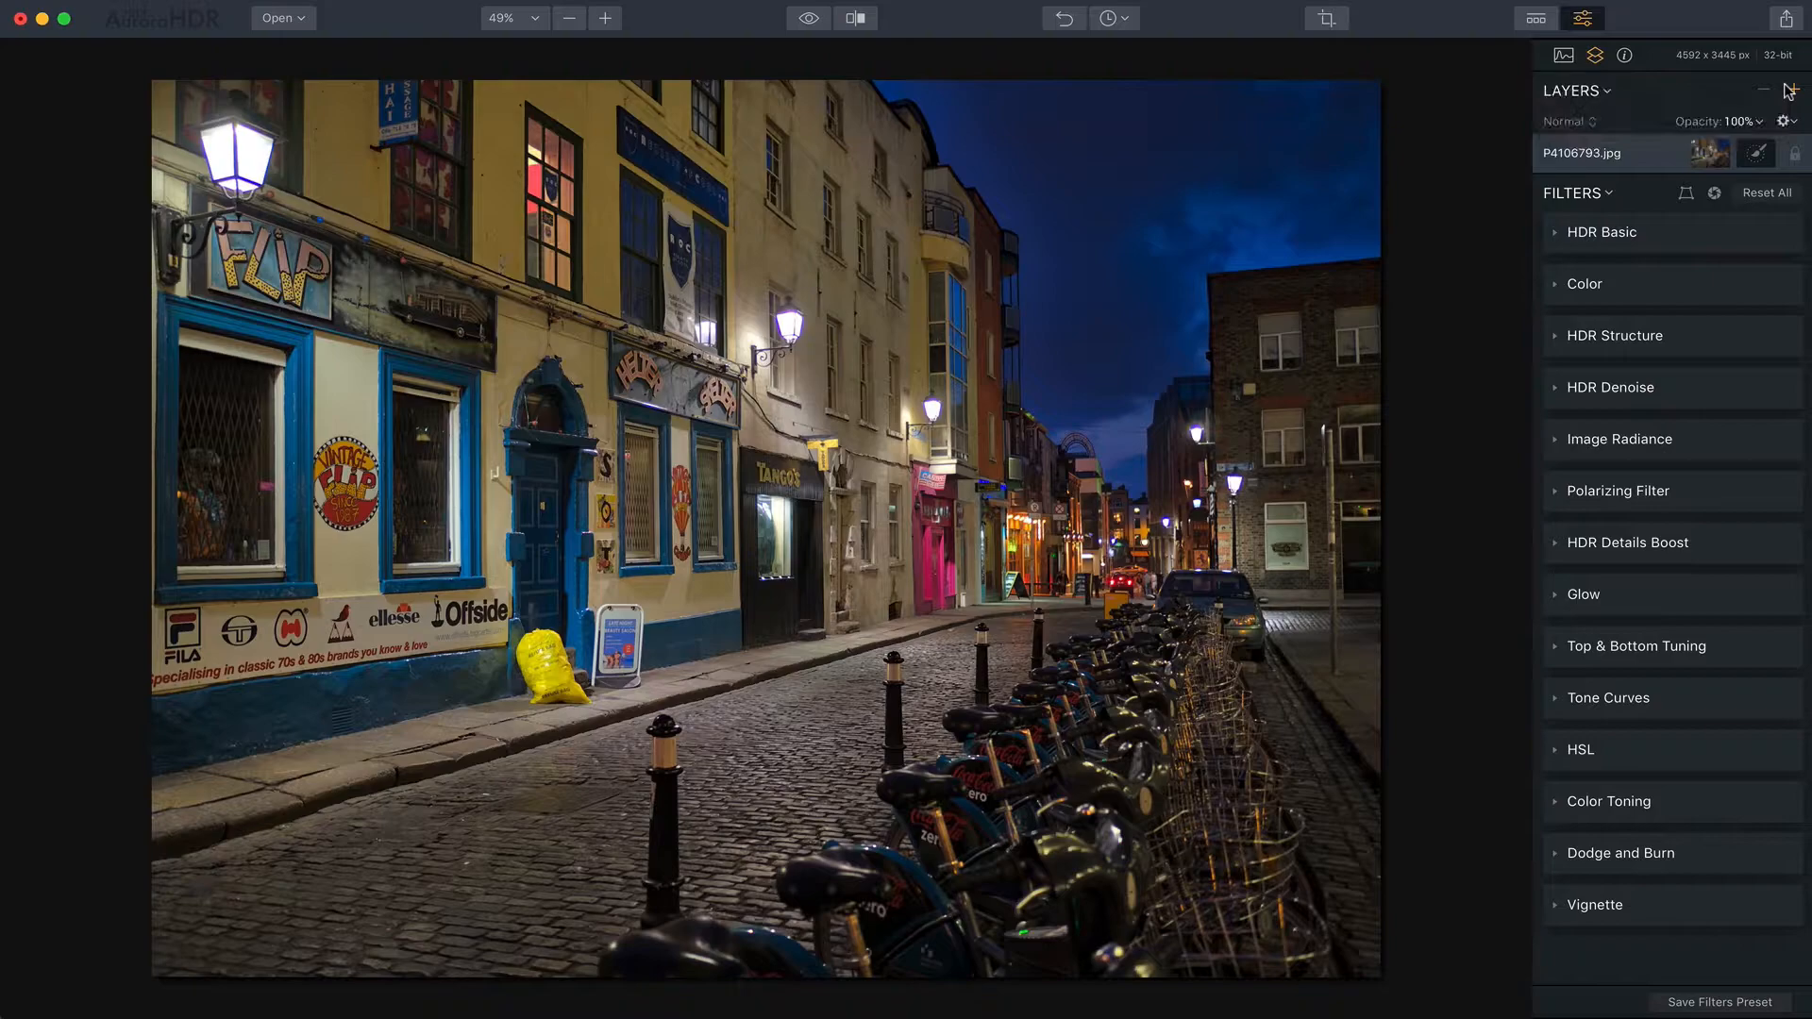
click(1593, 58)
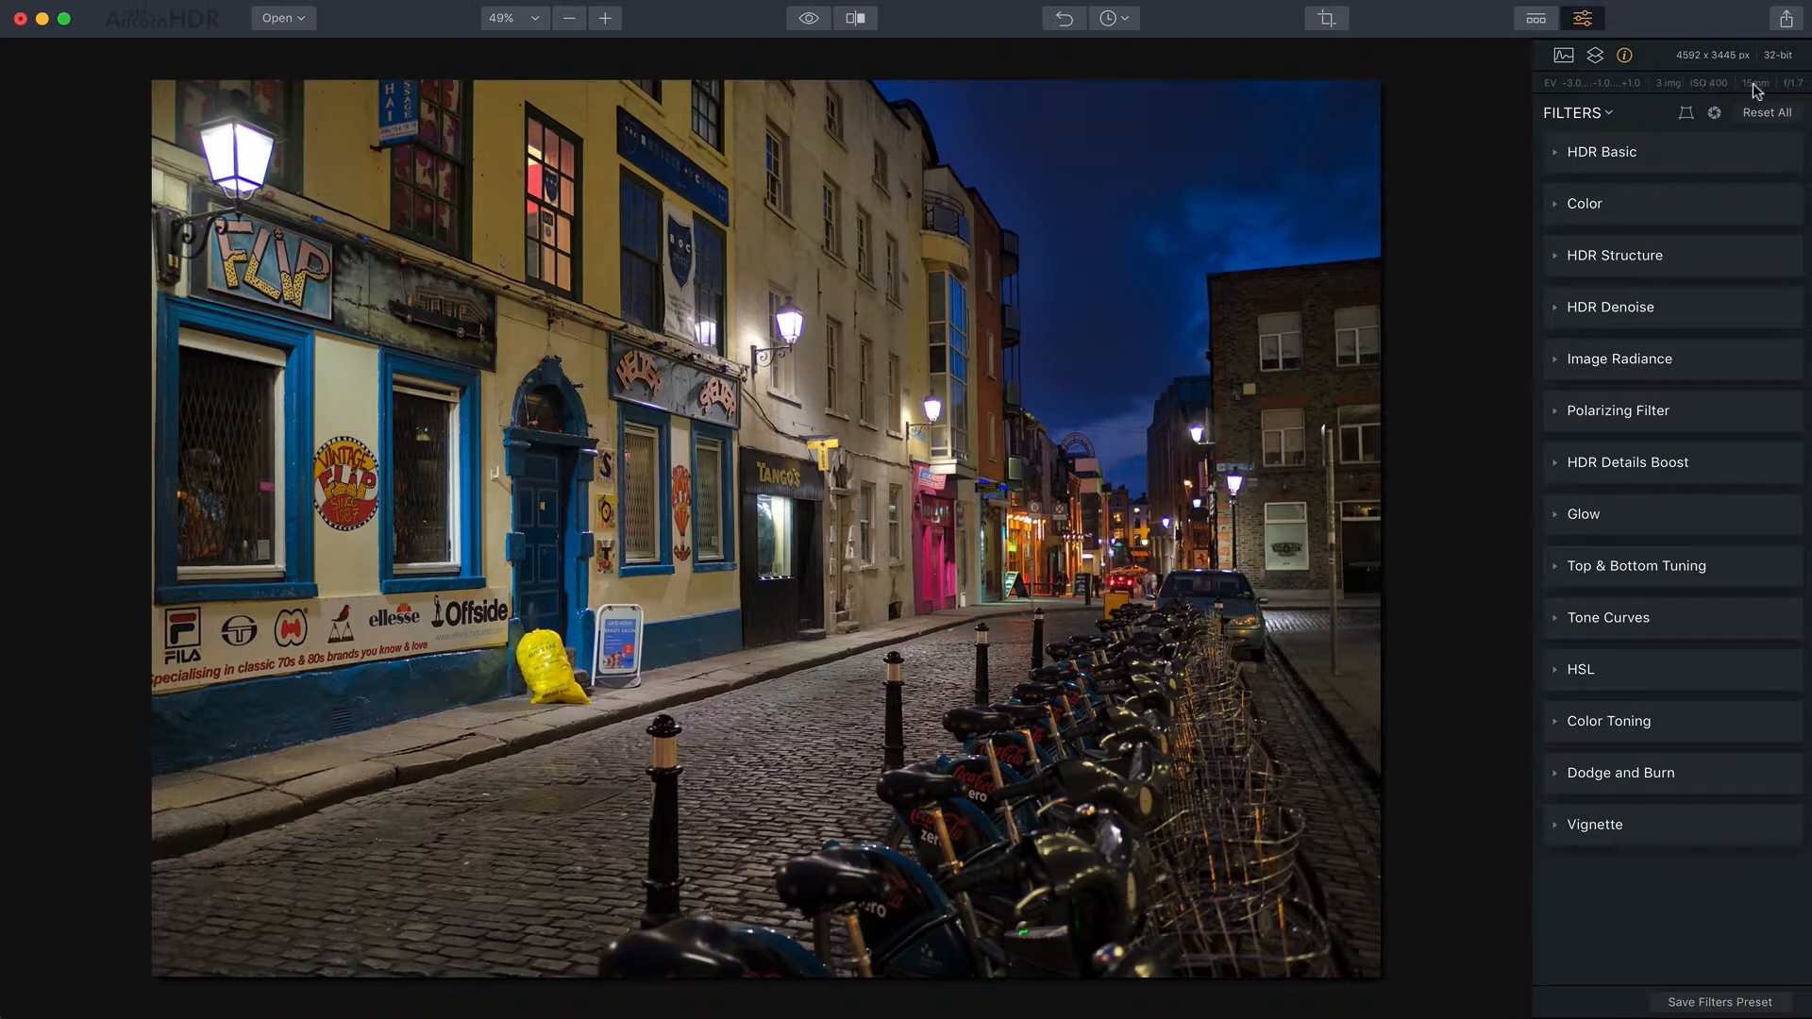
click(1623, 56)
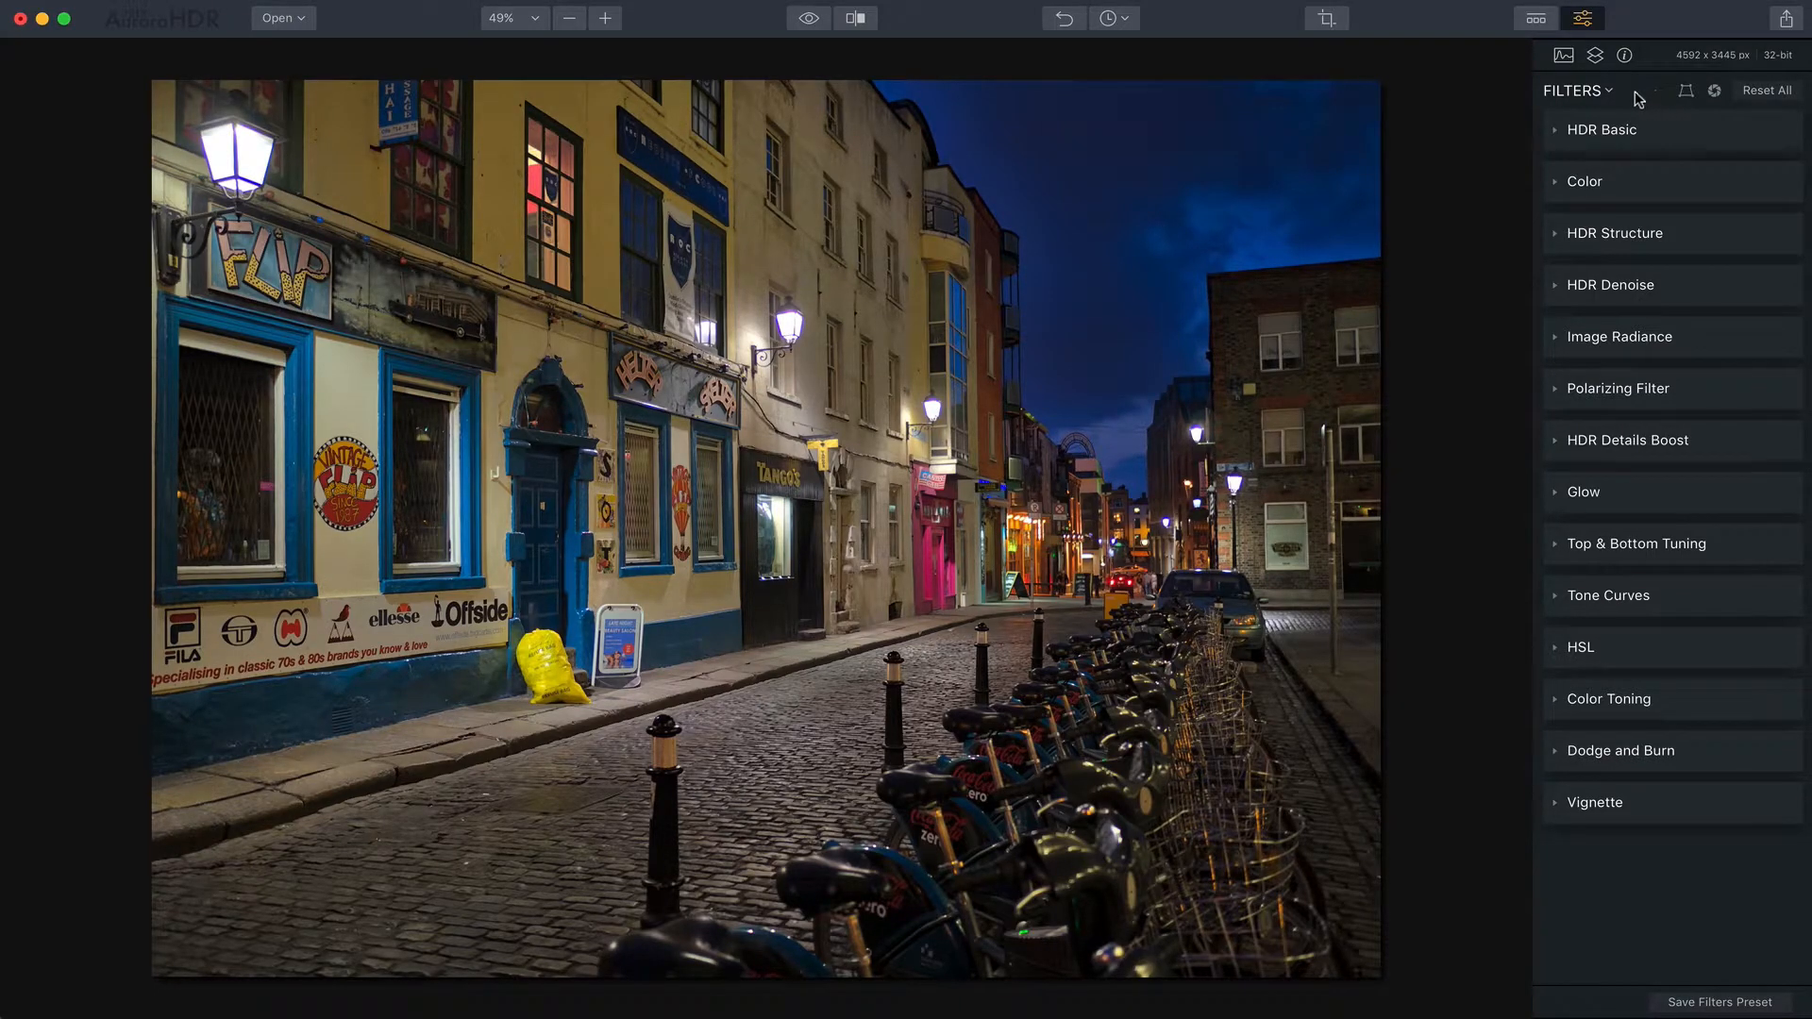
View the Lens Correction and Transform controls without applying any changes
click(1712, 92)
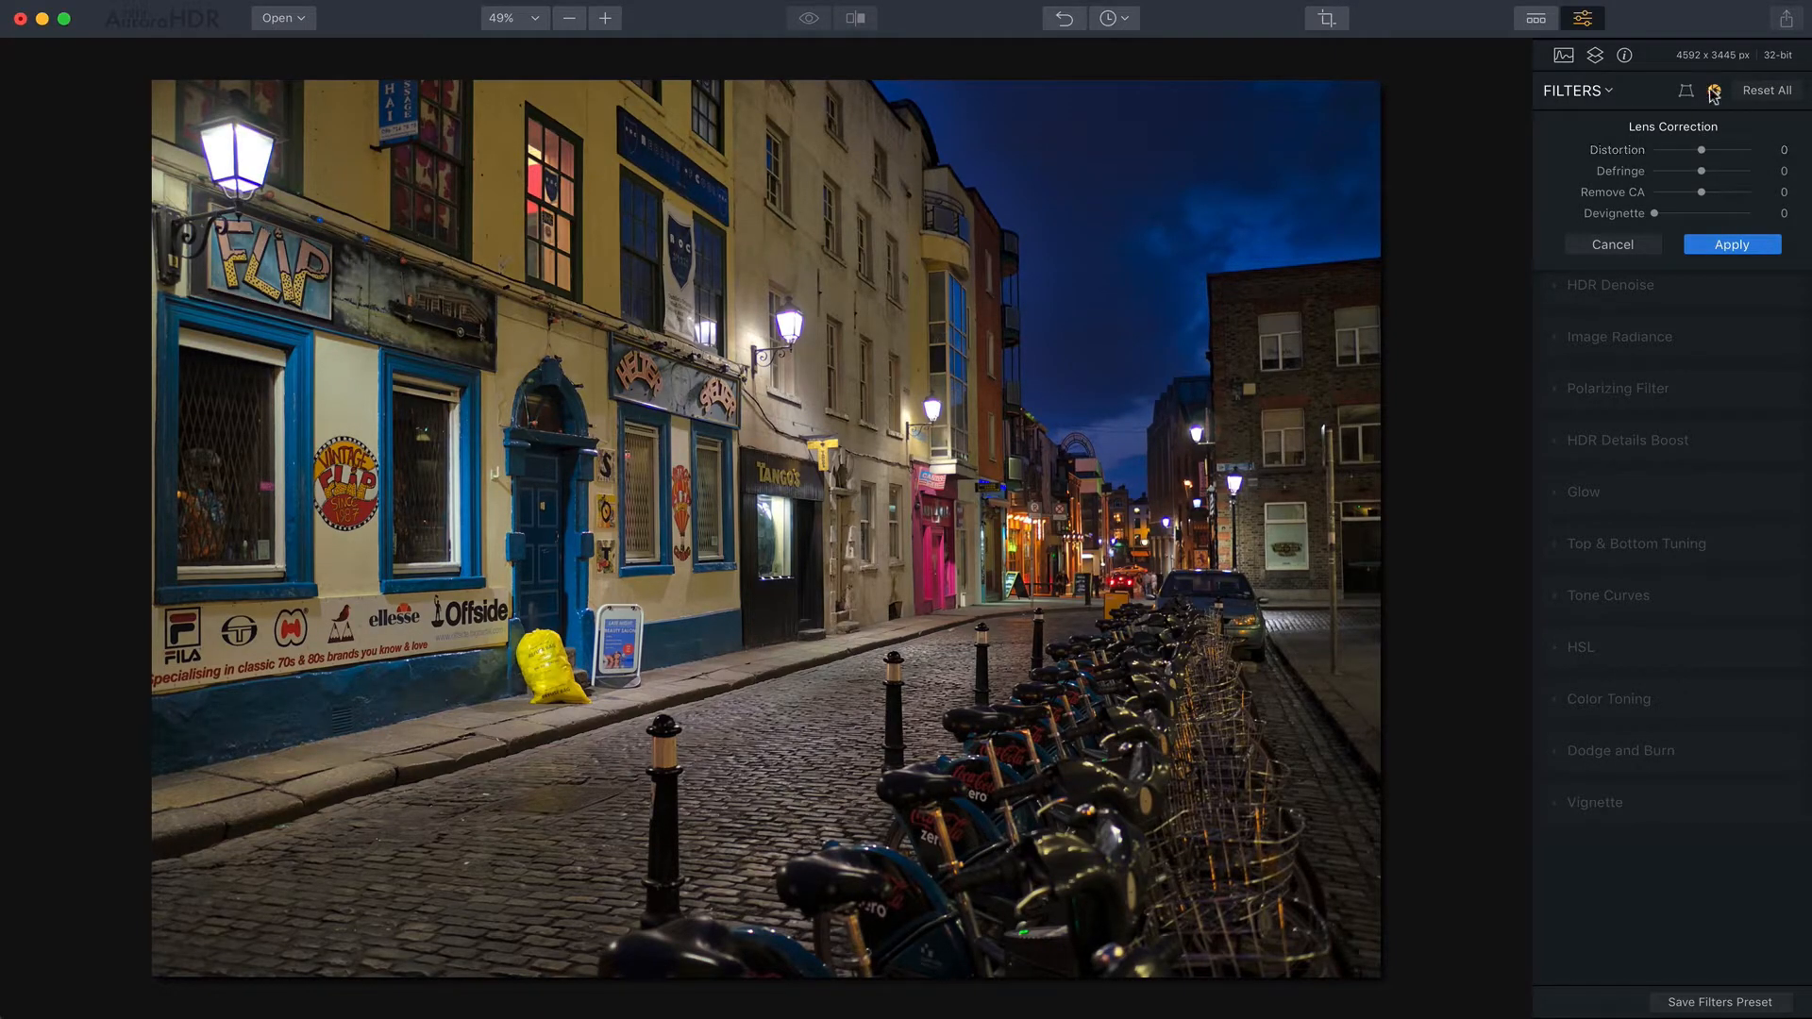
click(1713, 90)
click(1685, 92)
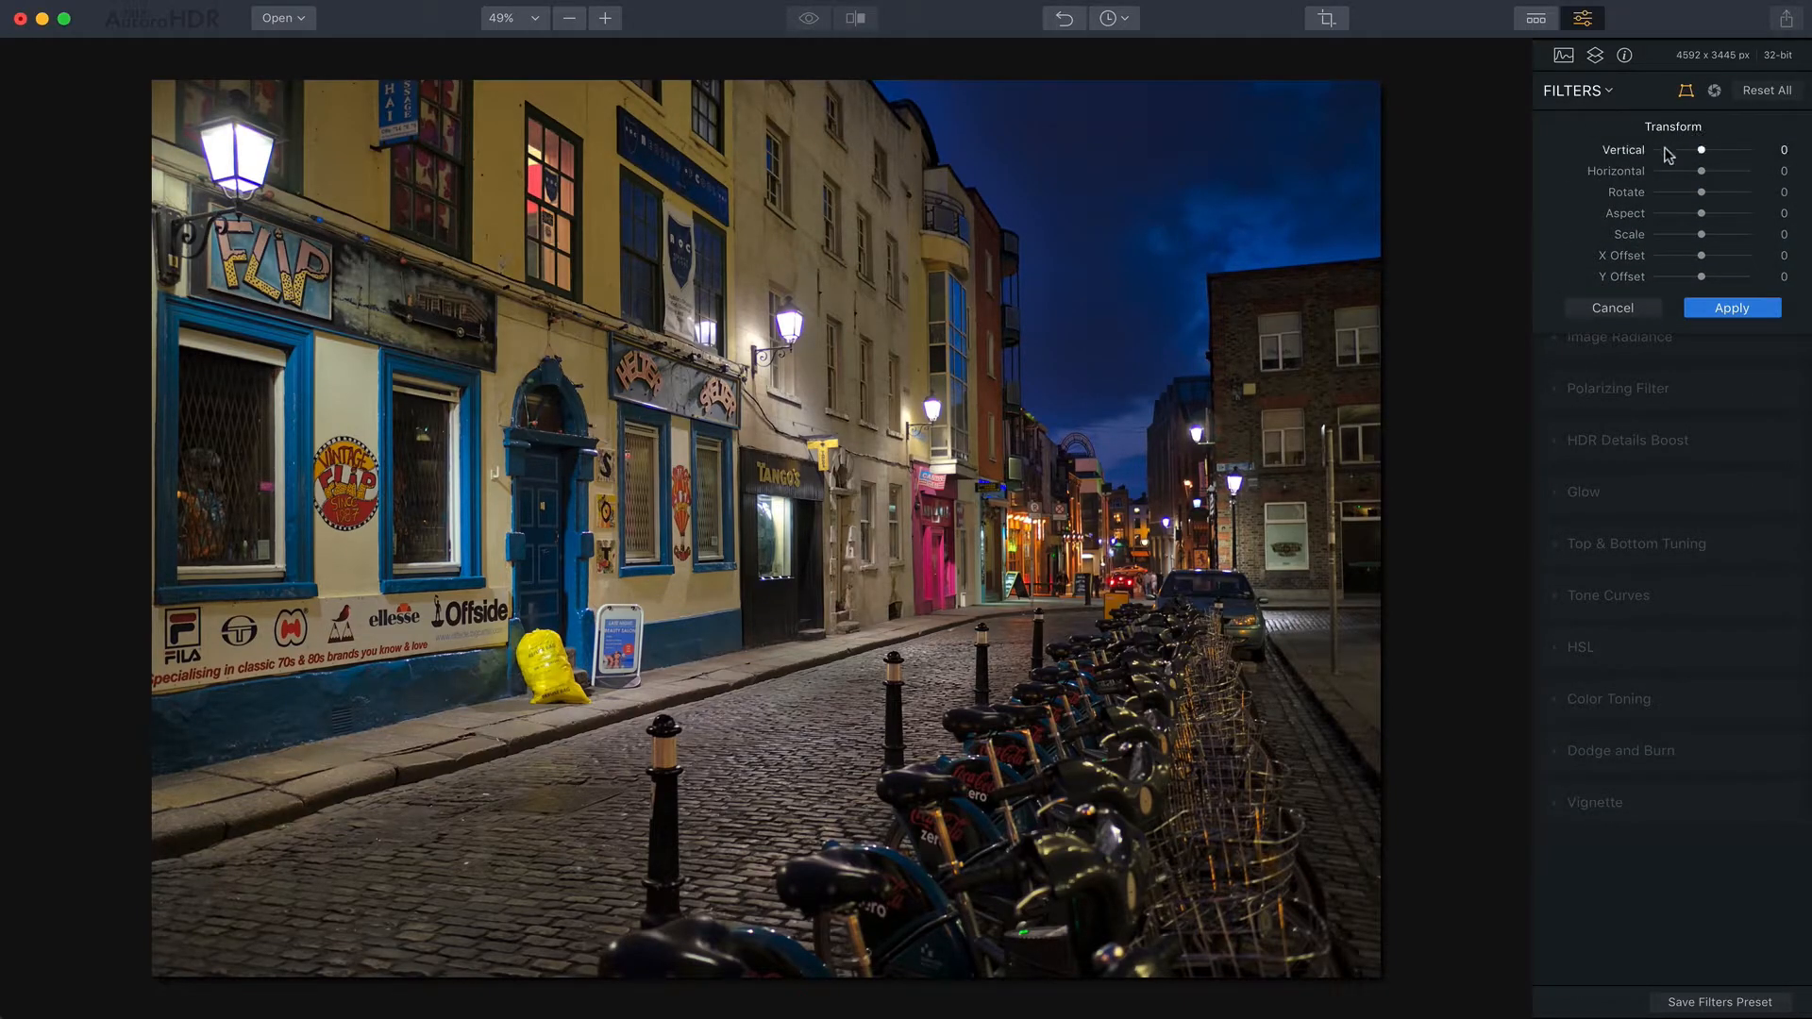
click(1682, 92)
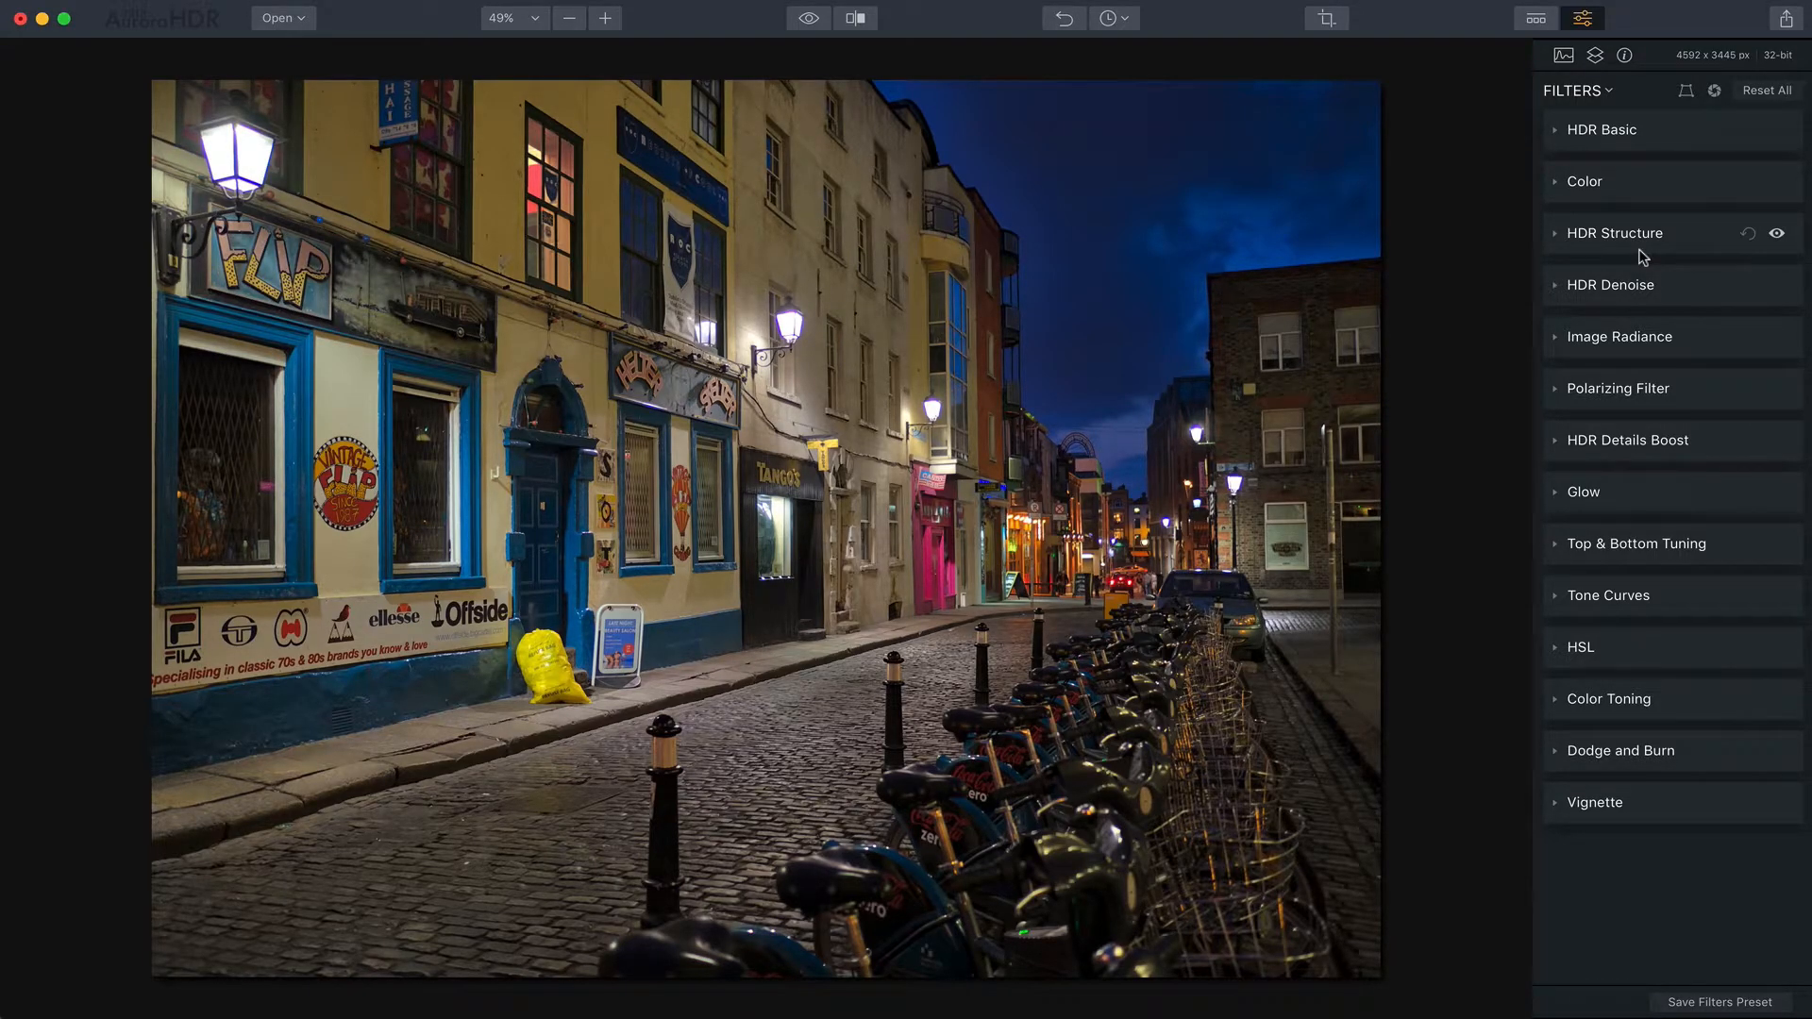
In HDR Basic, set Temperature to -16, Tint 14, Contrast 34, HDR Enhance 56, Smart Tone 20 and Shadows -18
click(1665, 137)
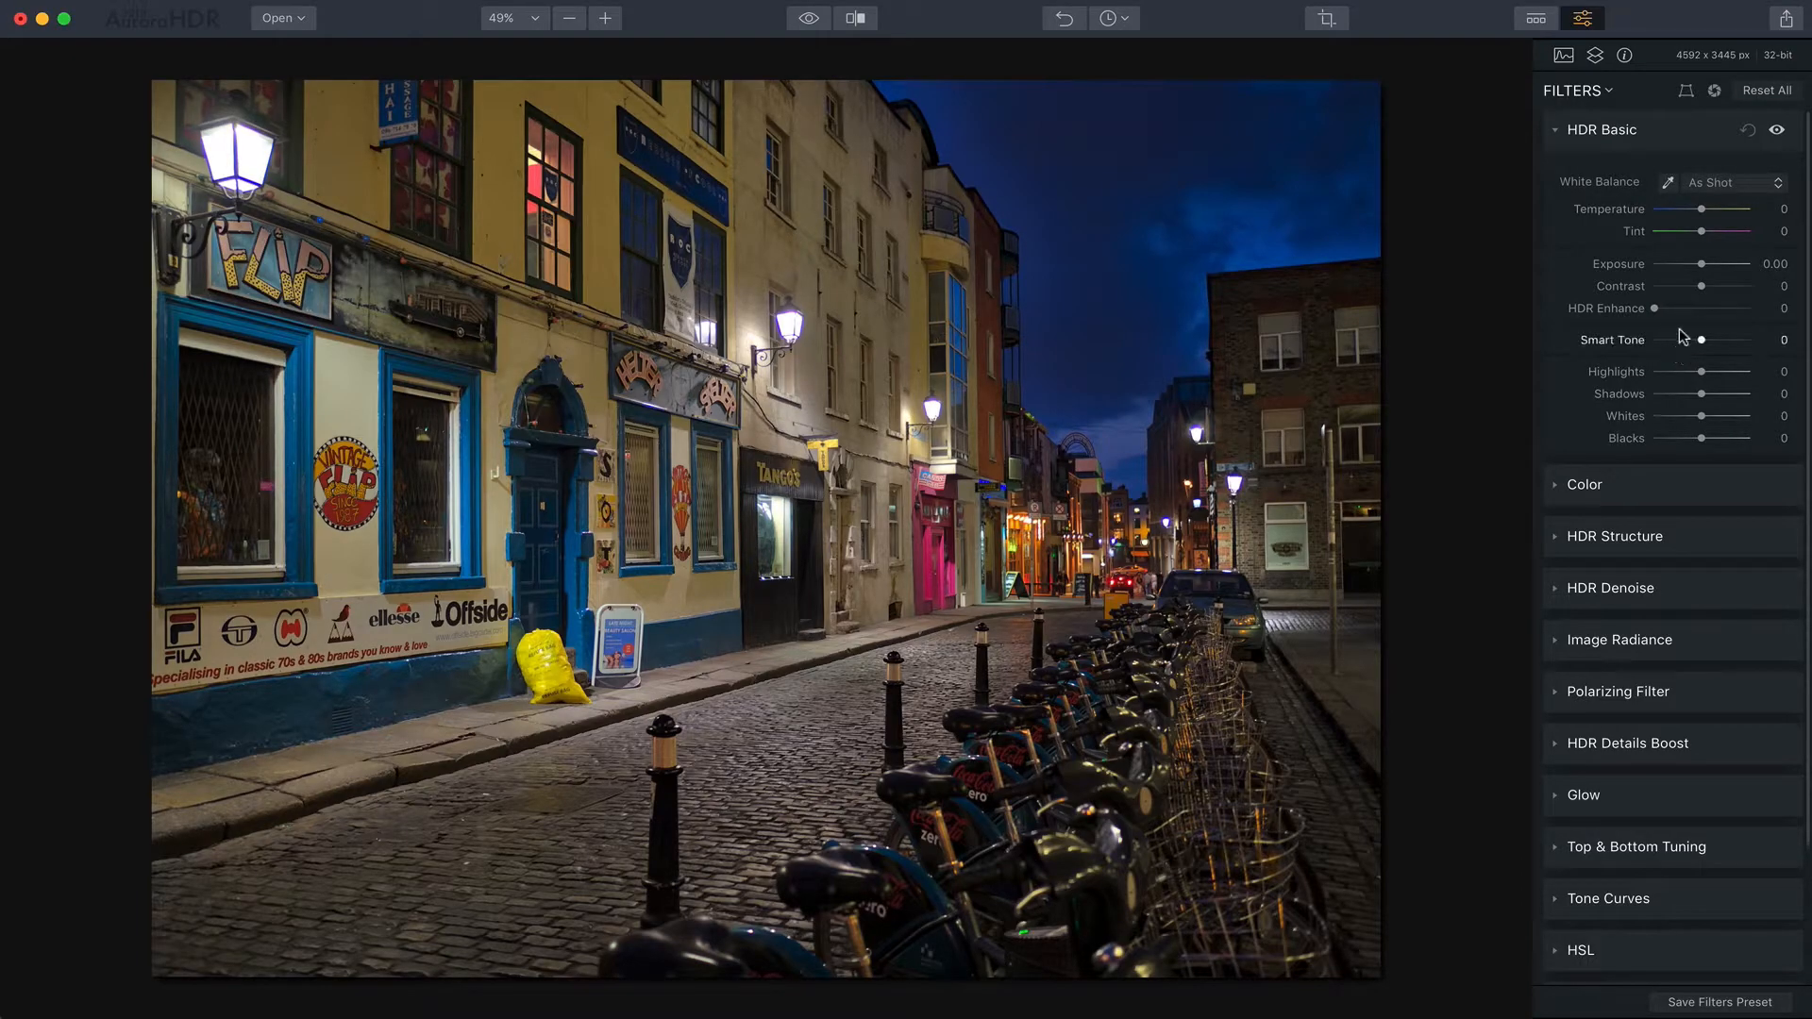
drag(1701, 208, 1687, 396)
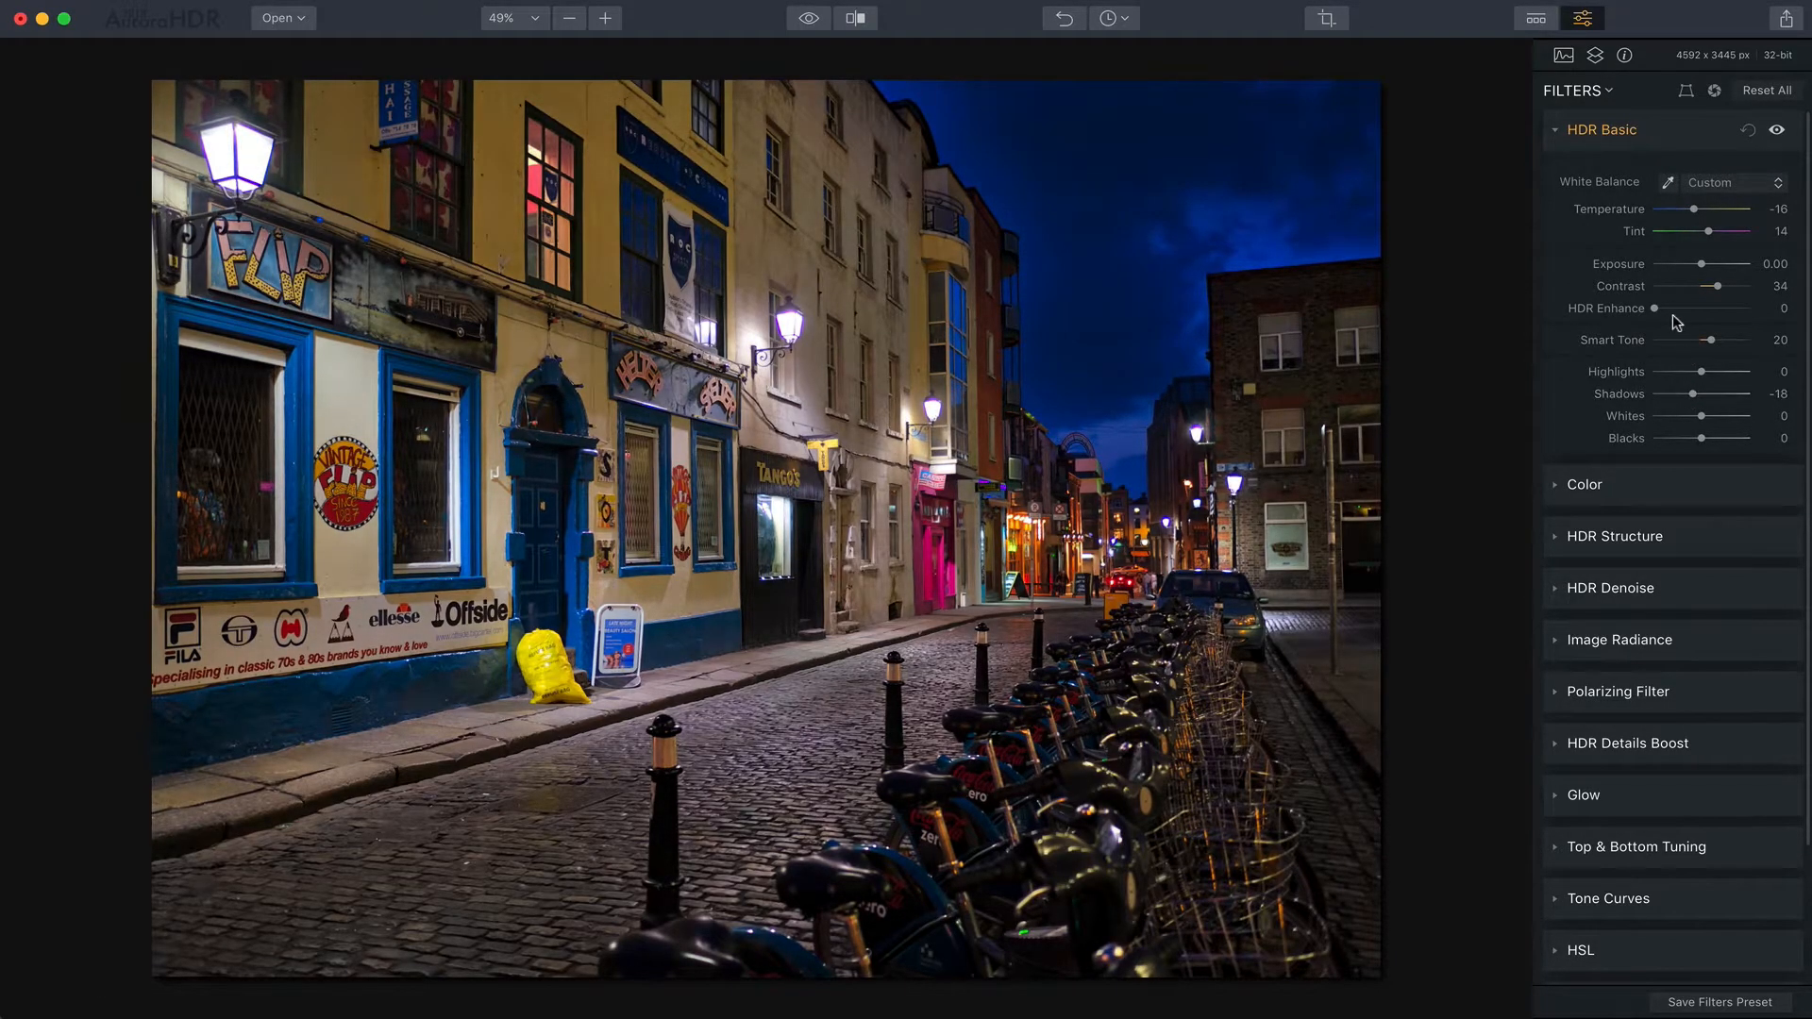
drag(1654, 309, 1704, 312)
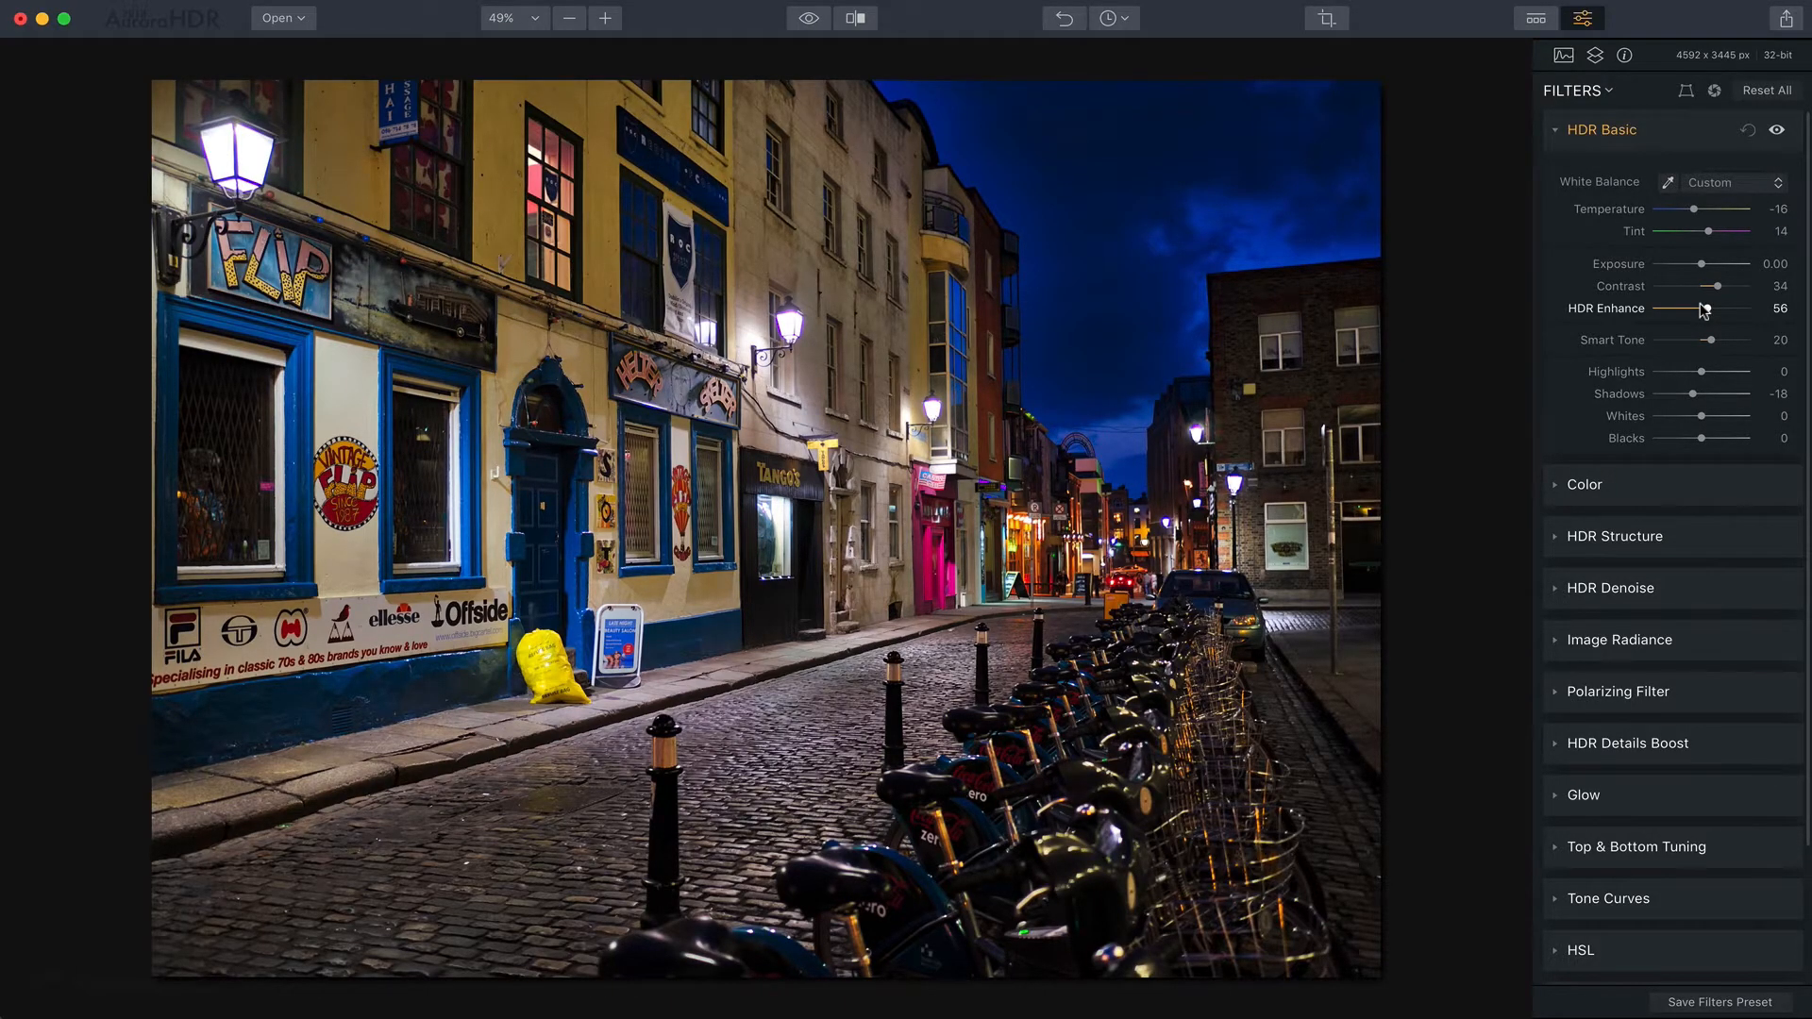
Set the HDR Structure Amount to 42 in the HDR Structure filter
click(1680, 534)
scroll(1685, 538, down, 5)
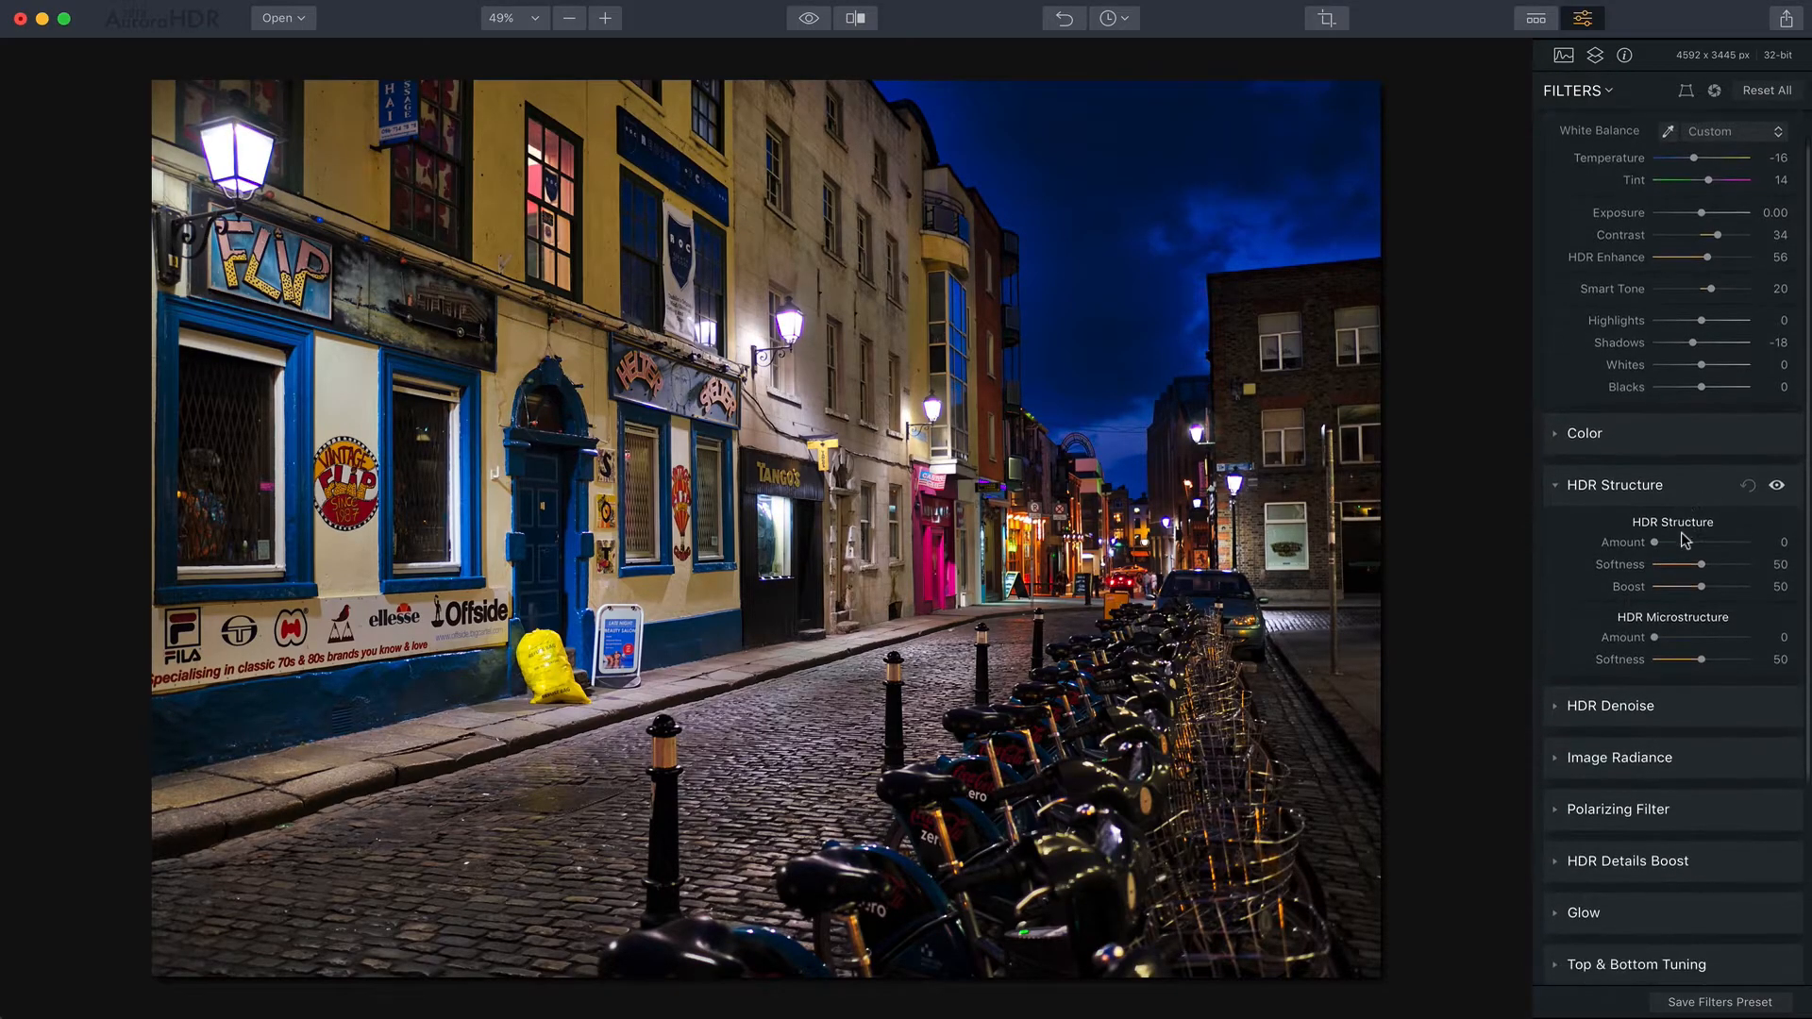
scroll(1685, 539, down, 1)
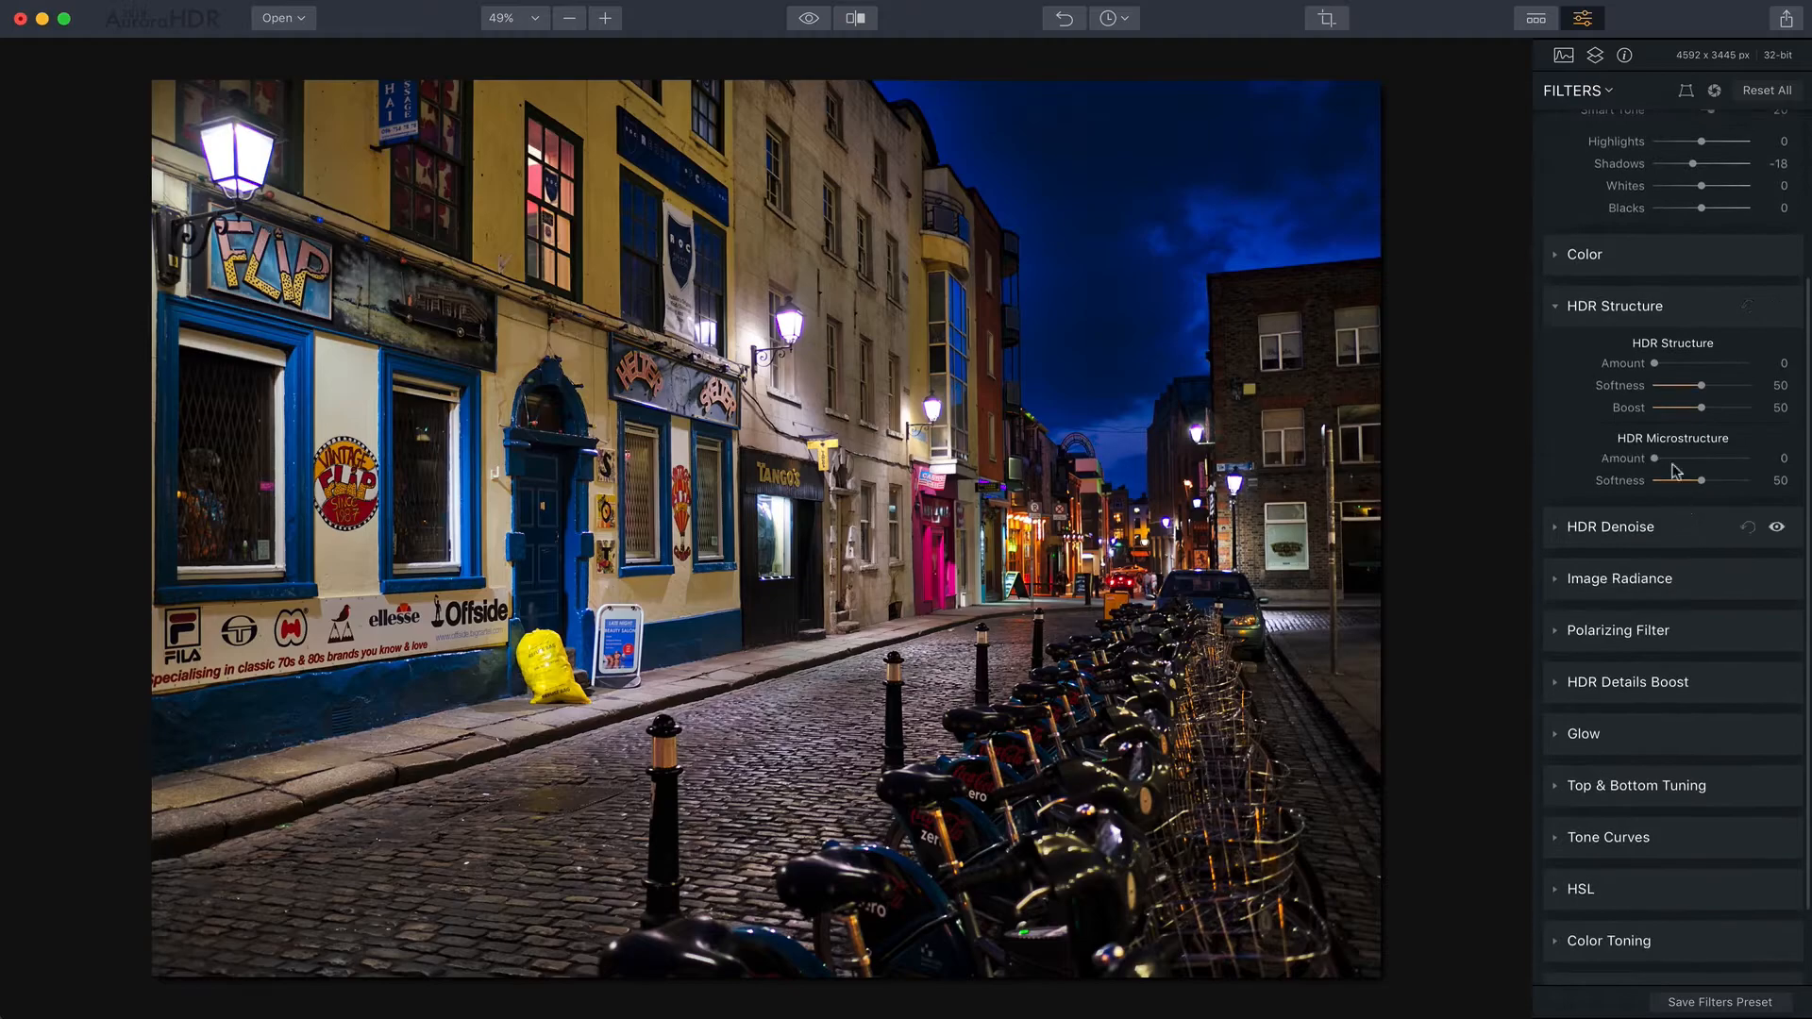
drag(1654, 363, 1690, 361)
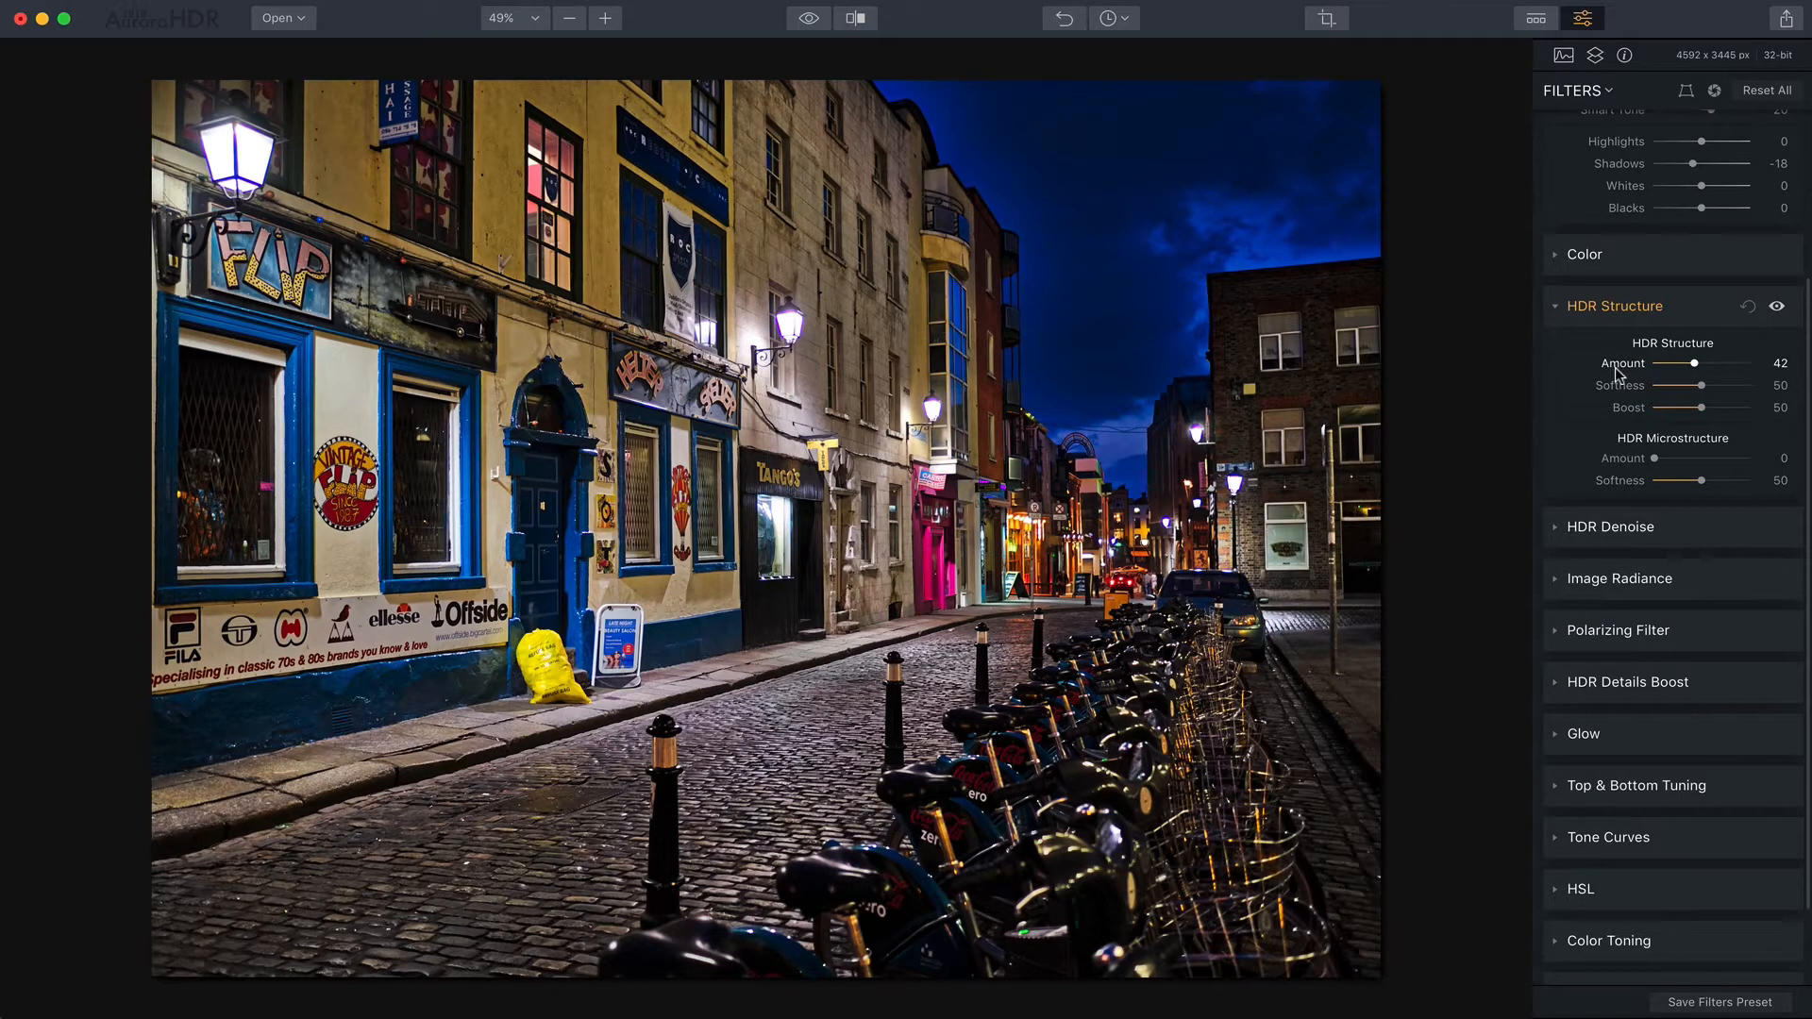
Lighten the pavement and pole beside the parked bikes with Dodge and Burn at size 100, strength 50, and compare the photo without the filter
scroll(1619, 372, up, 5)
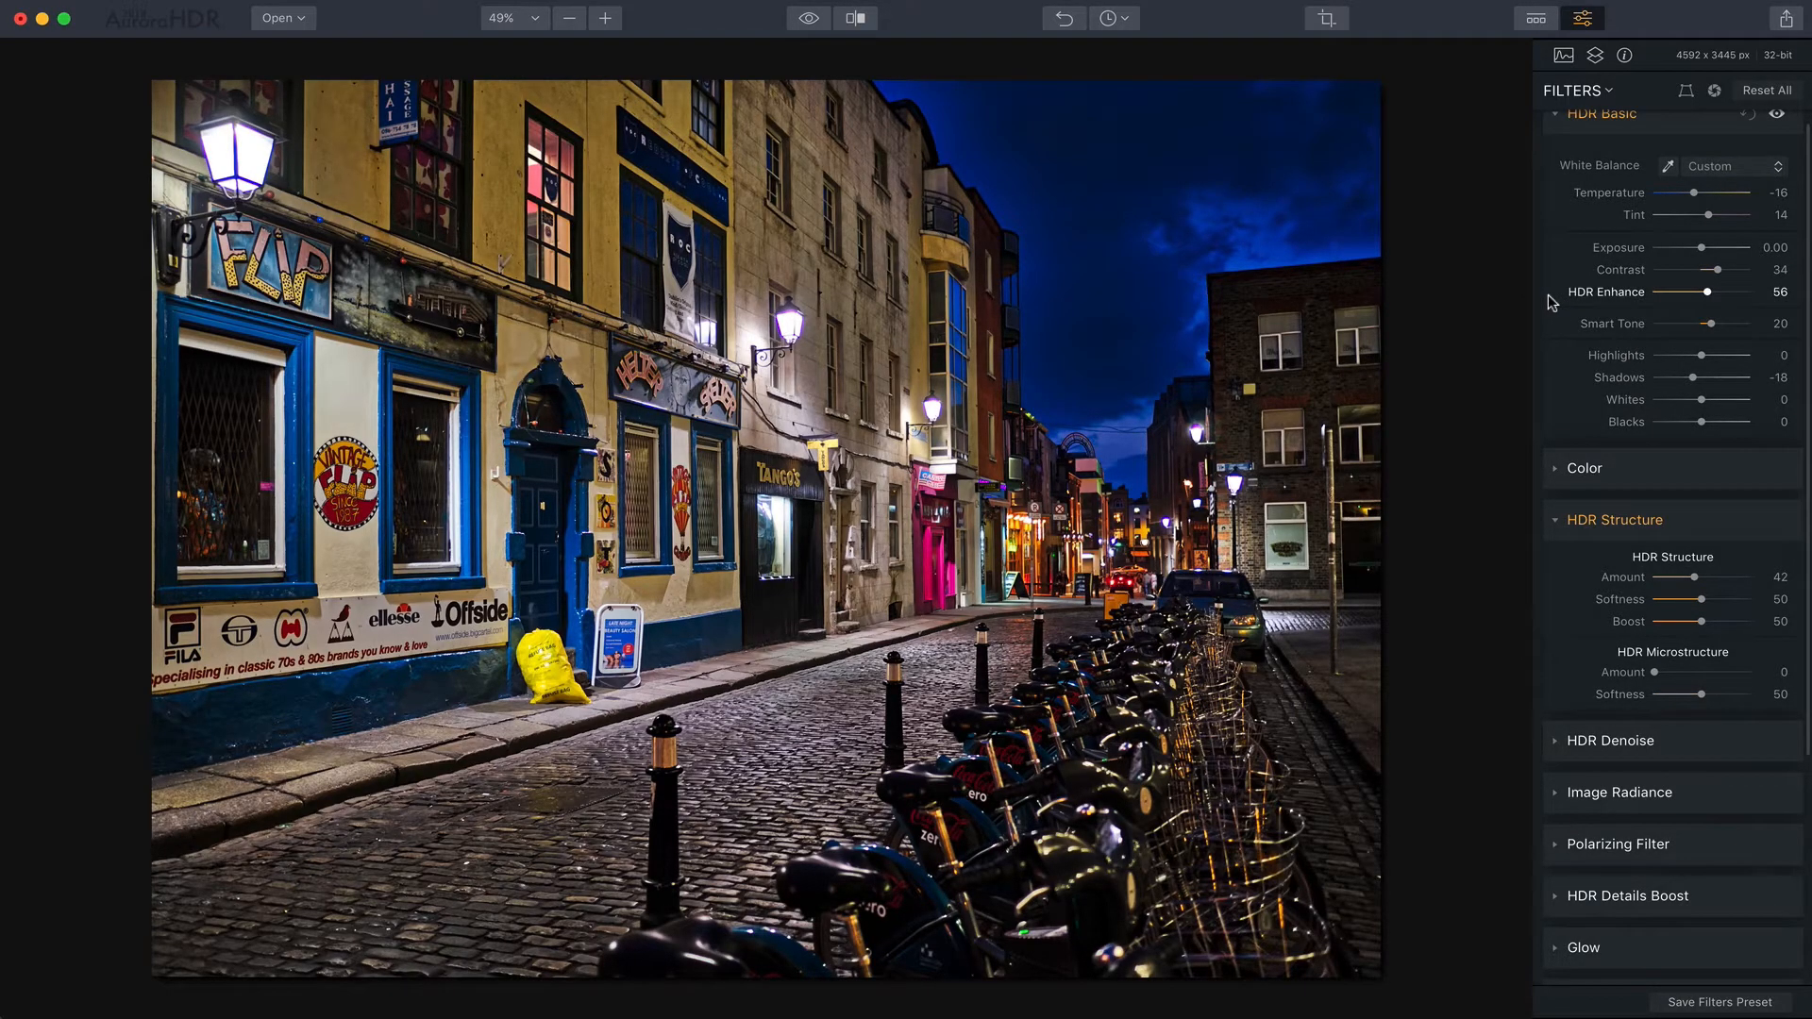
scroll(1685, 472, down, 6)
scroll(1681, 466, down, 2)
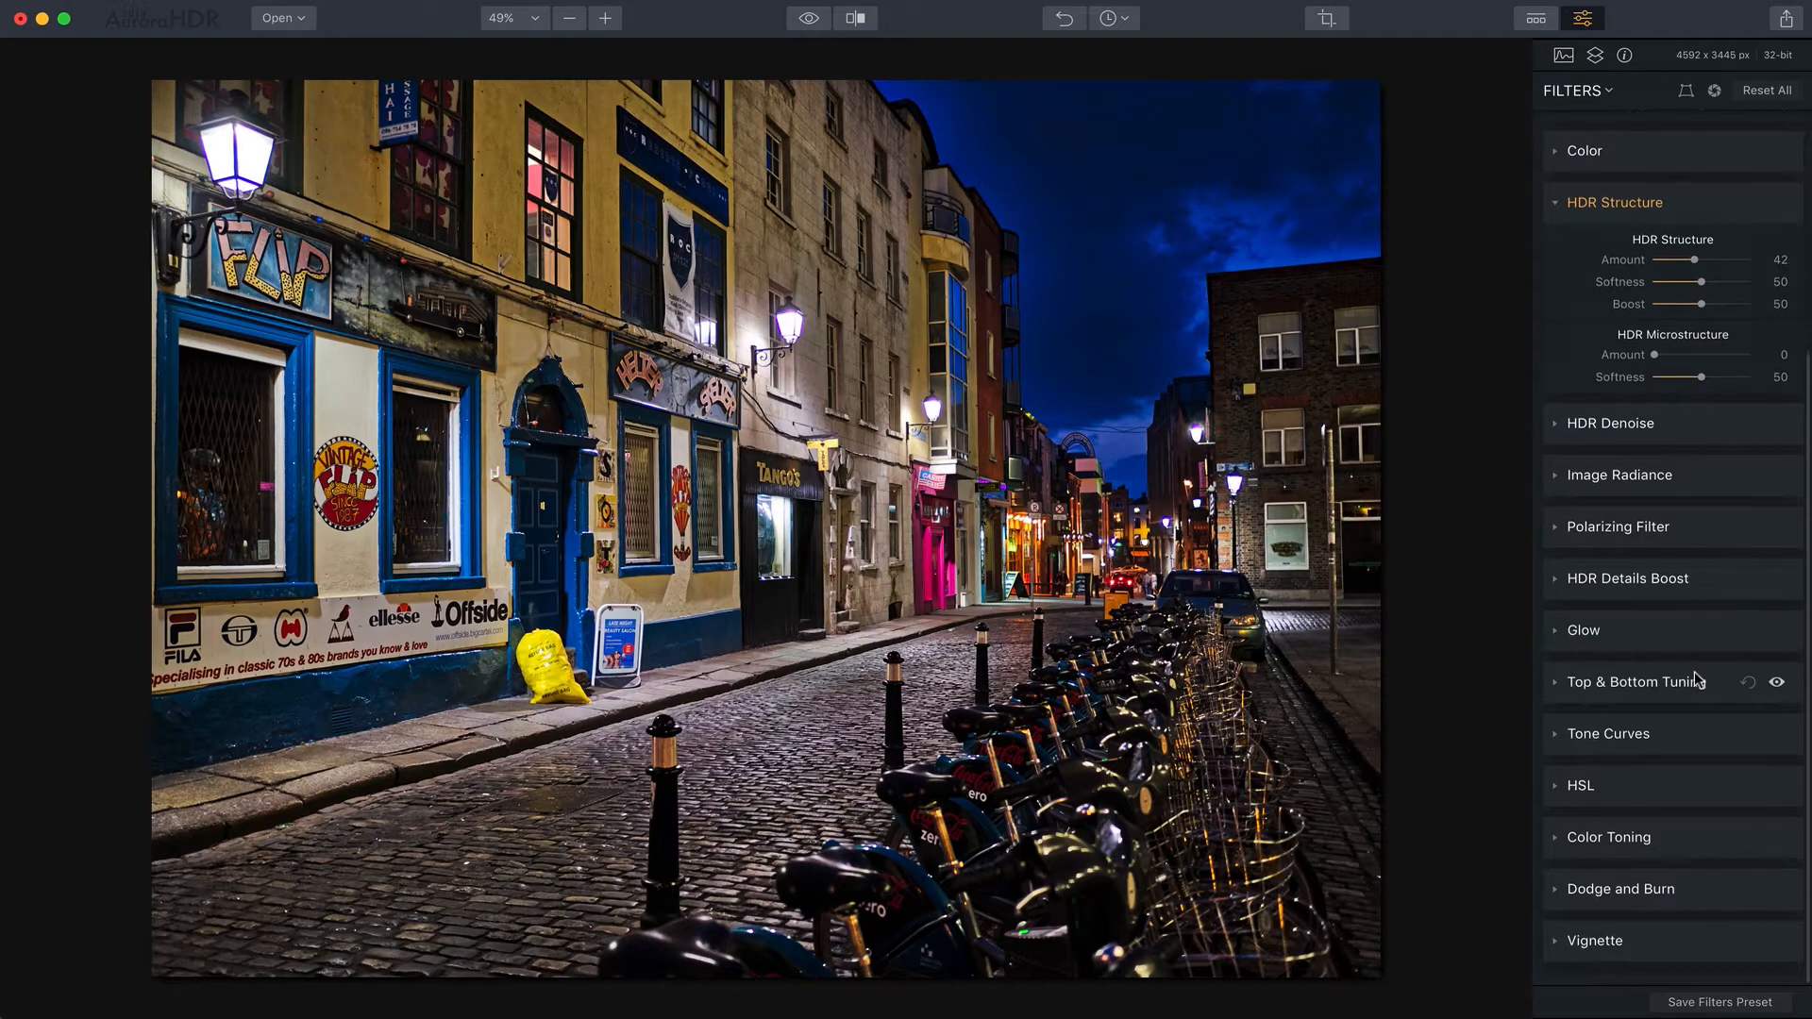
click(1678, 903)
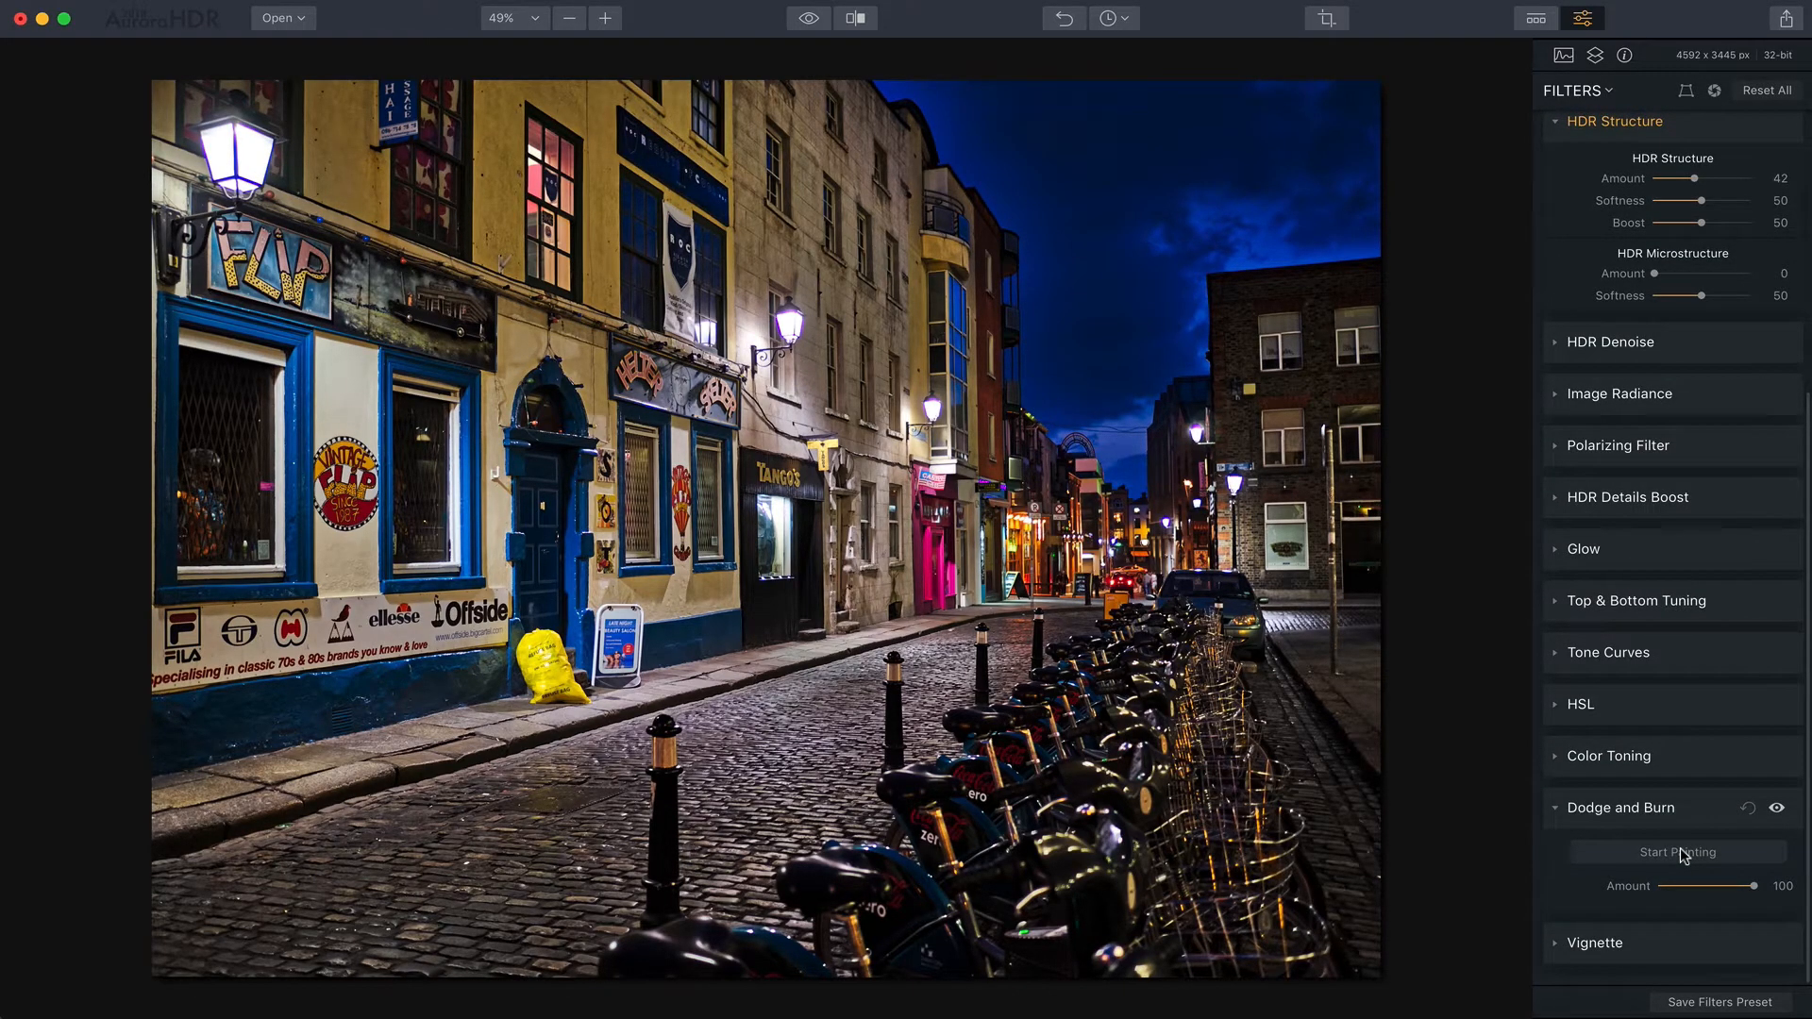
click(1680, 852)
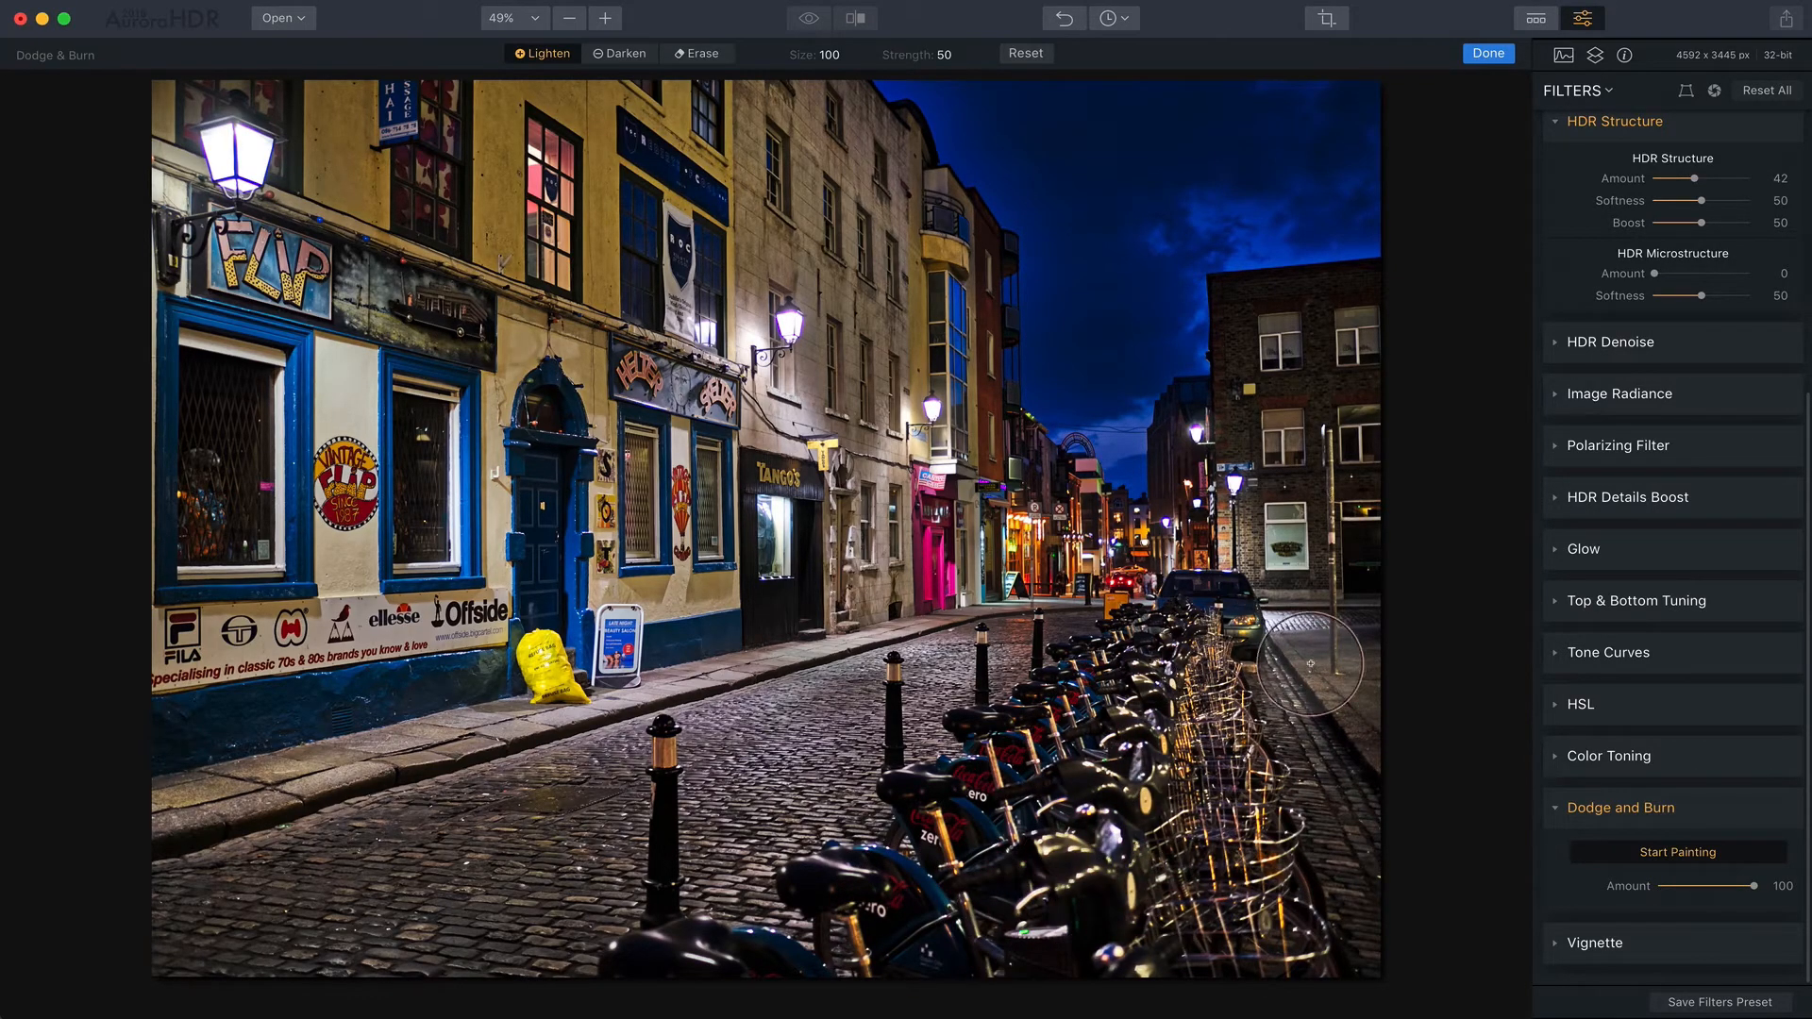
click(1489, 53)
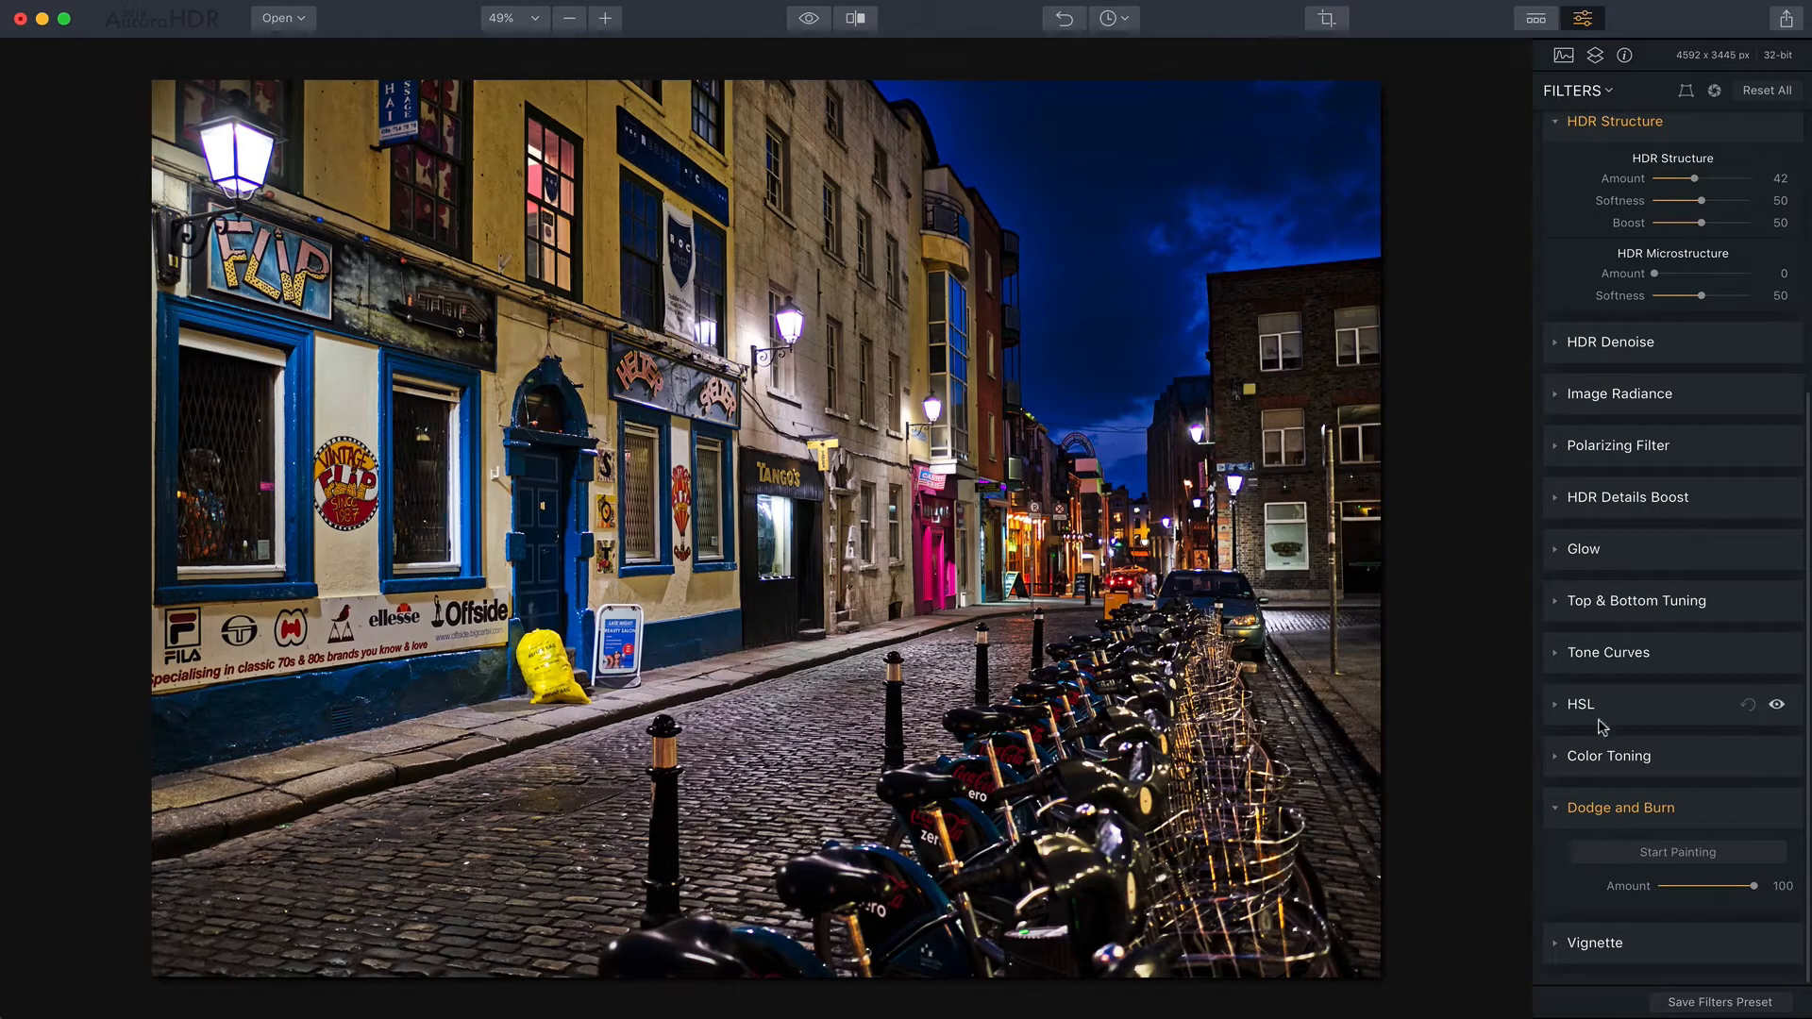
click(1772, 810)
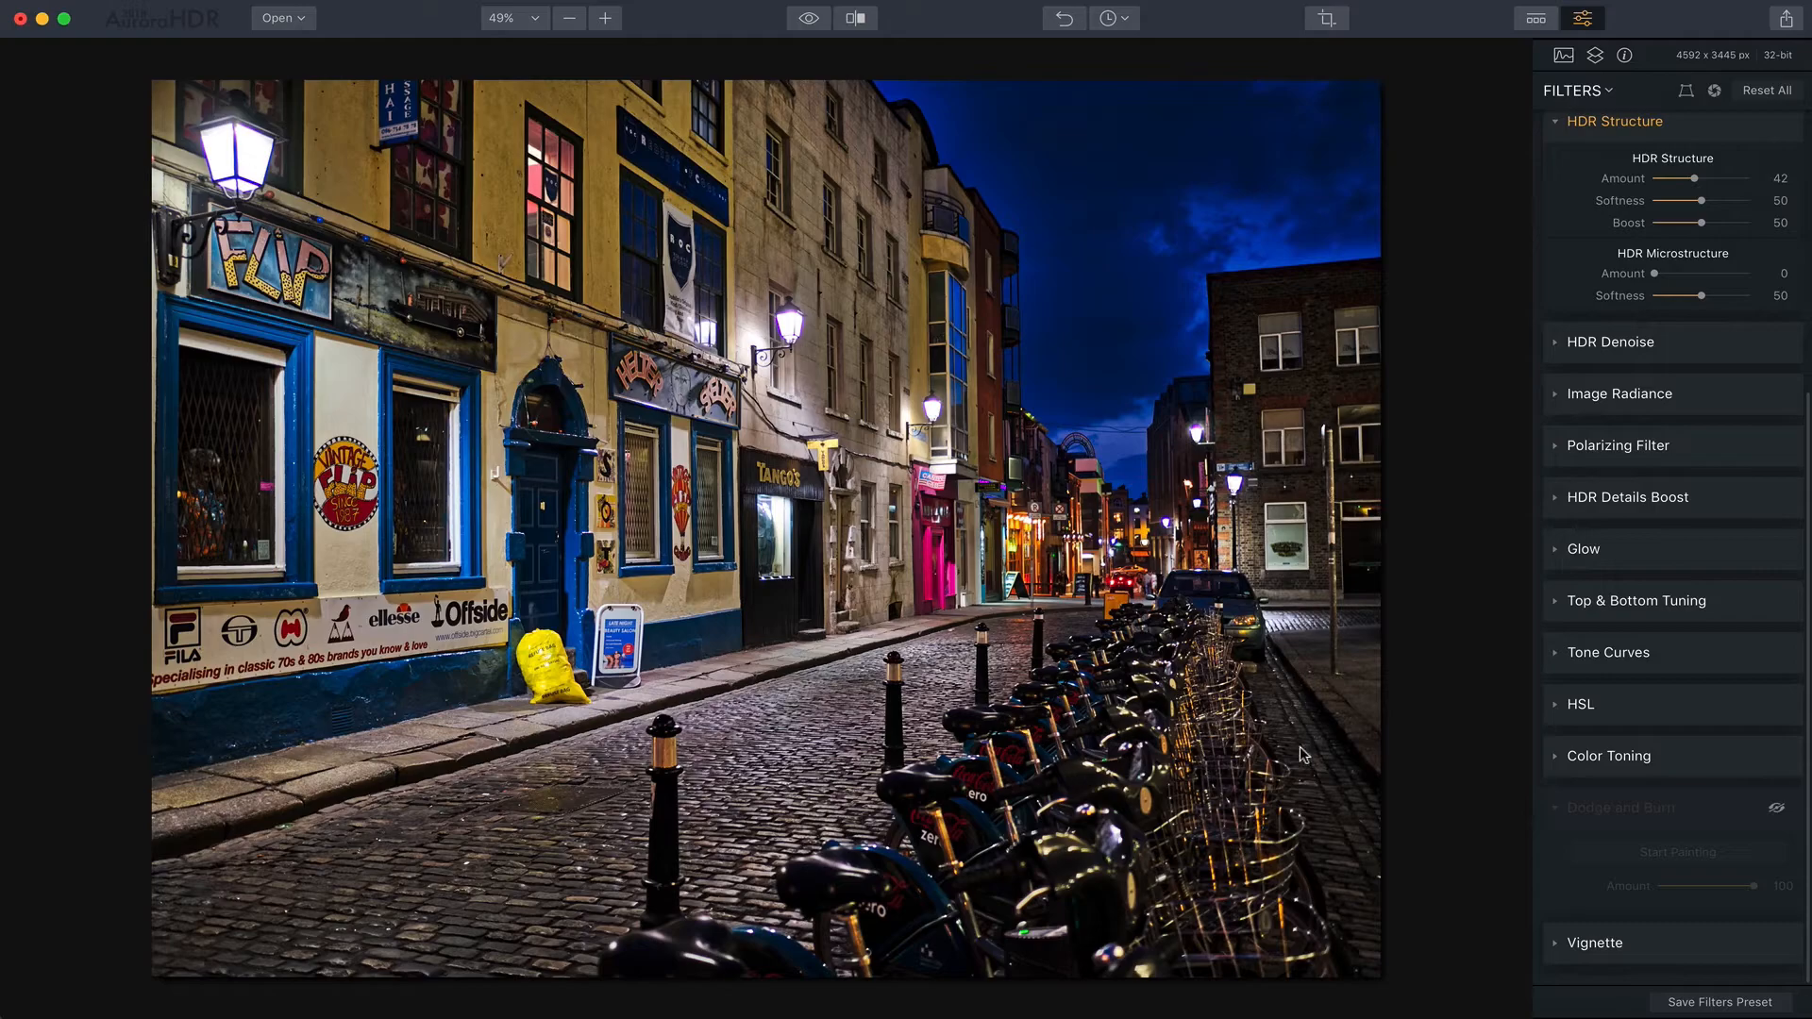
click(1773, 810)
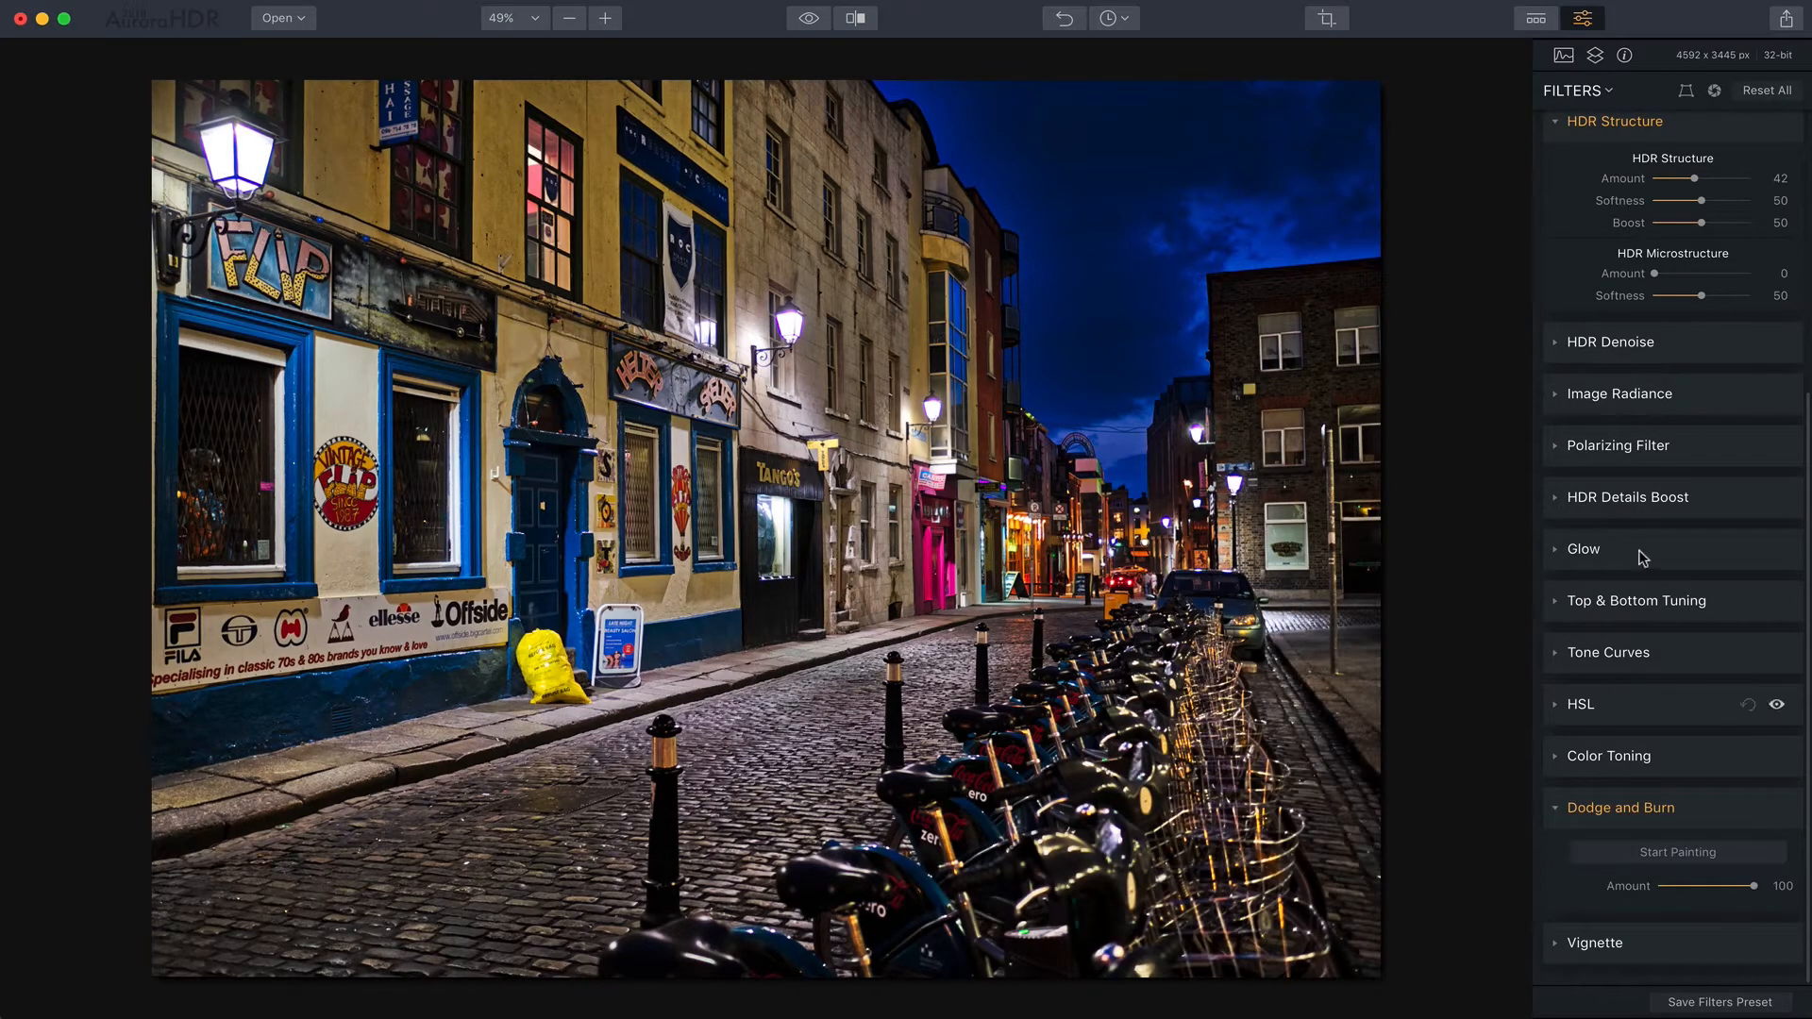
Hide the filter controls to view the edited photo alone, and show them again at the HDR Basic settings
scroll(1642, 557, up, 5)
scroll(1639, 556, up, 2)
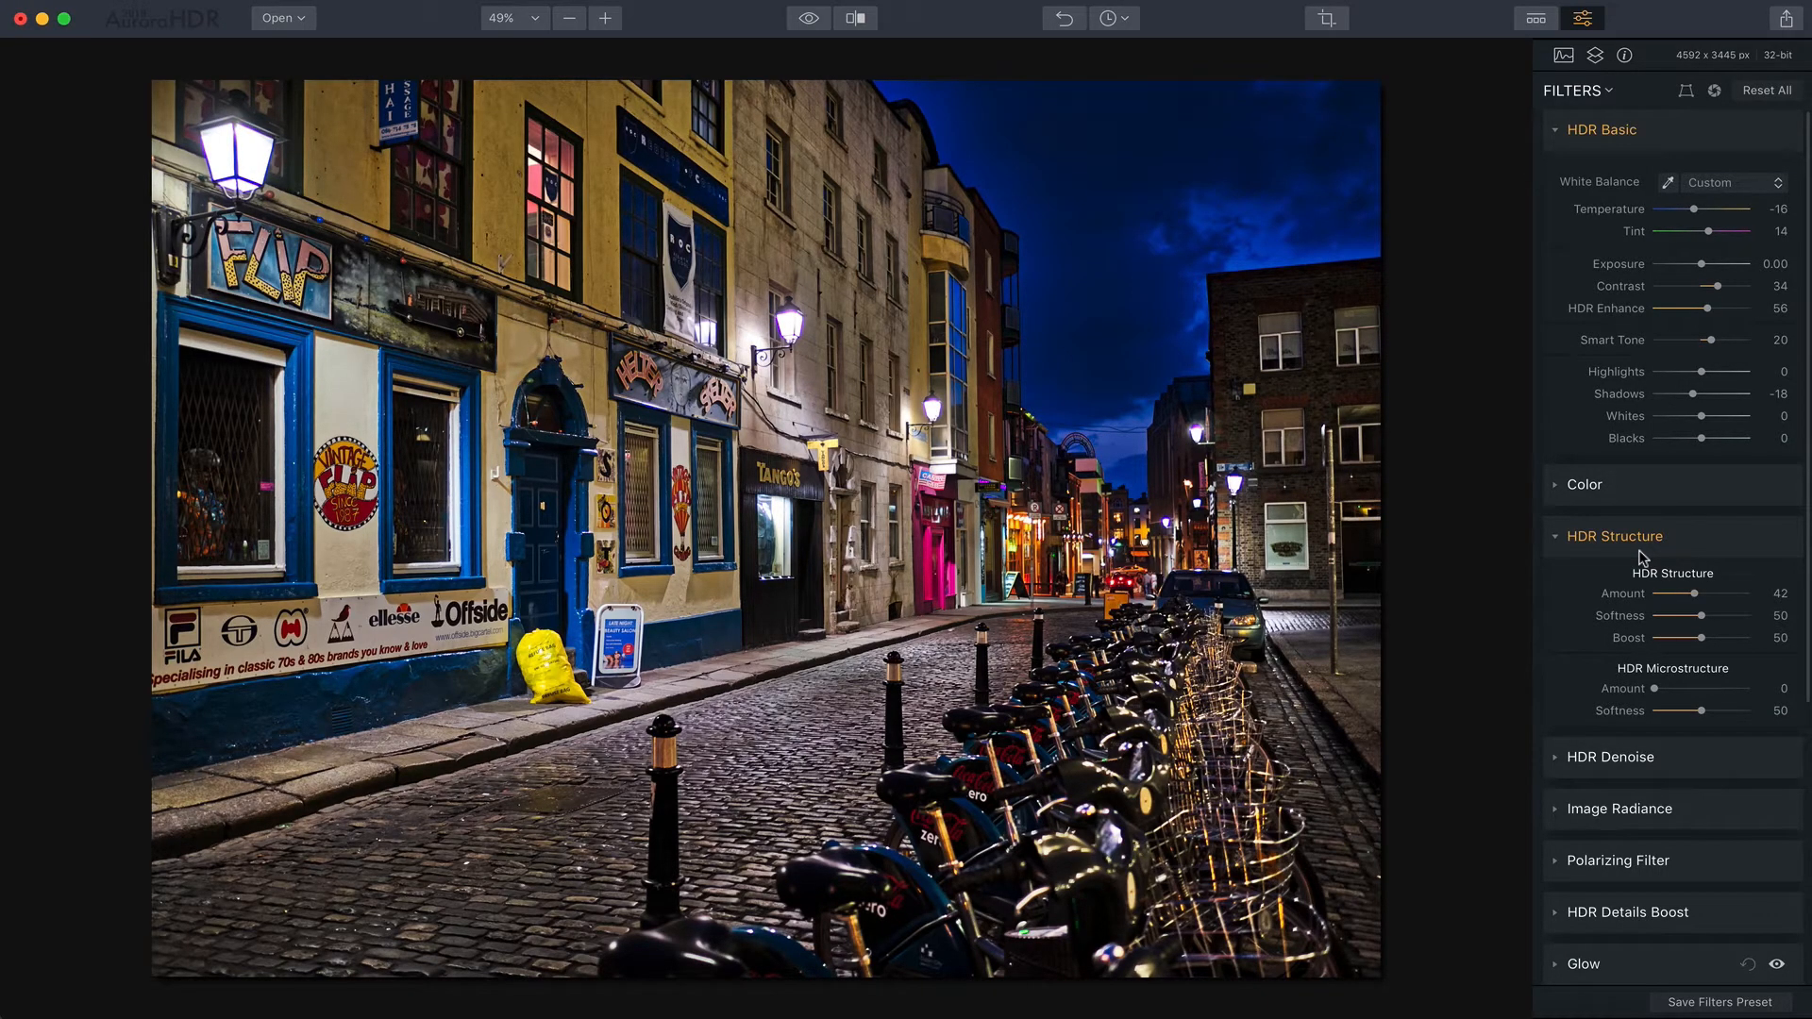
click(1582, 18)
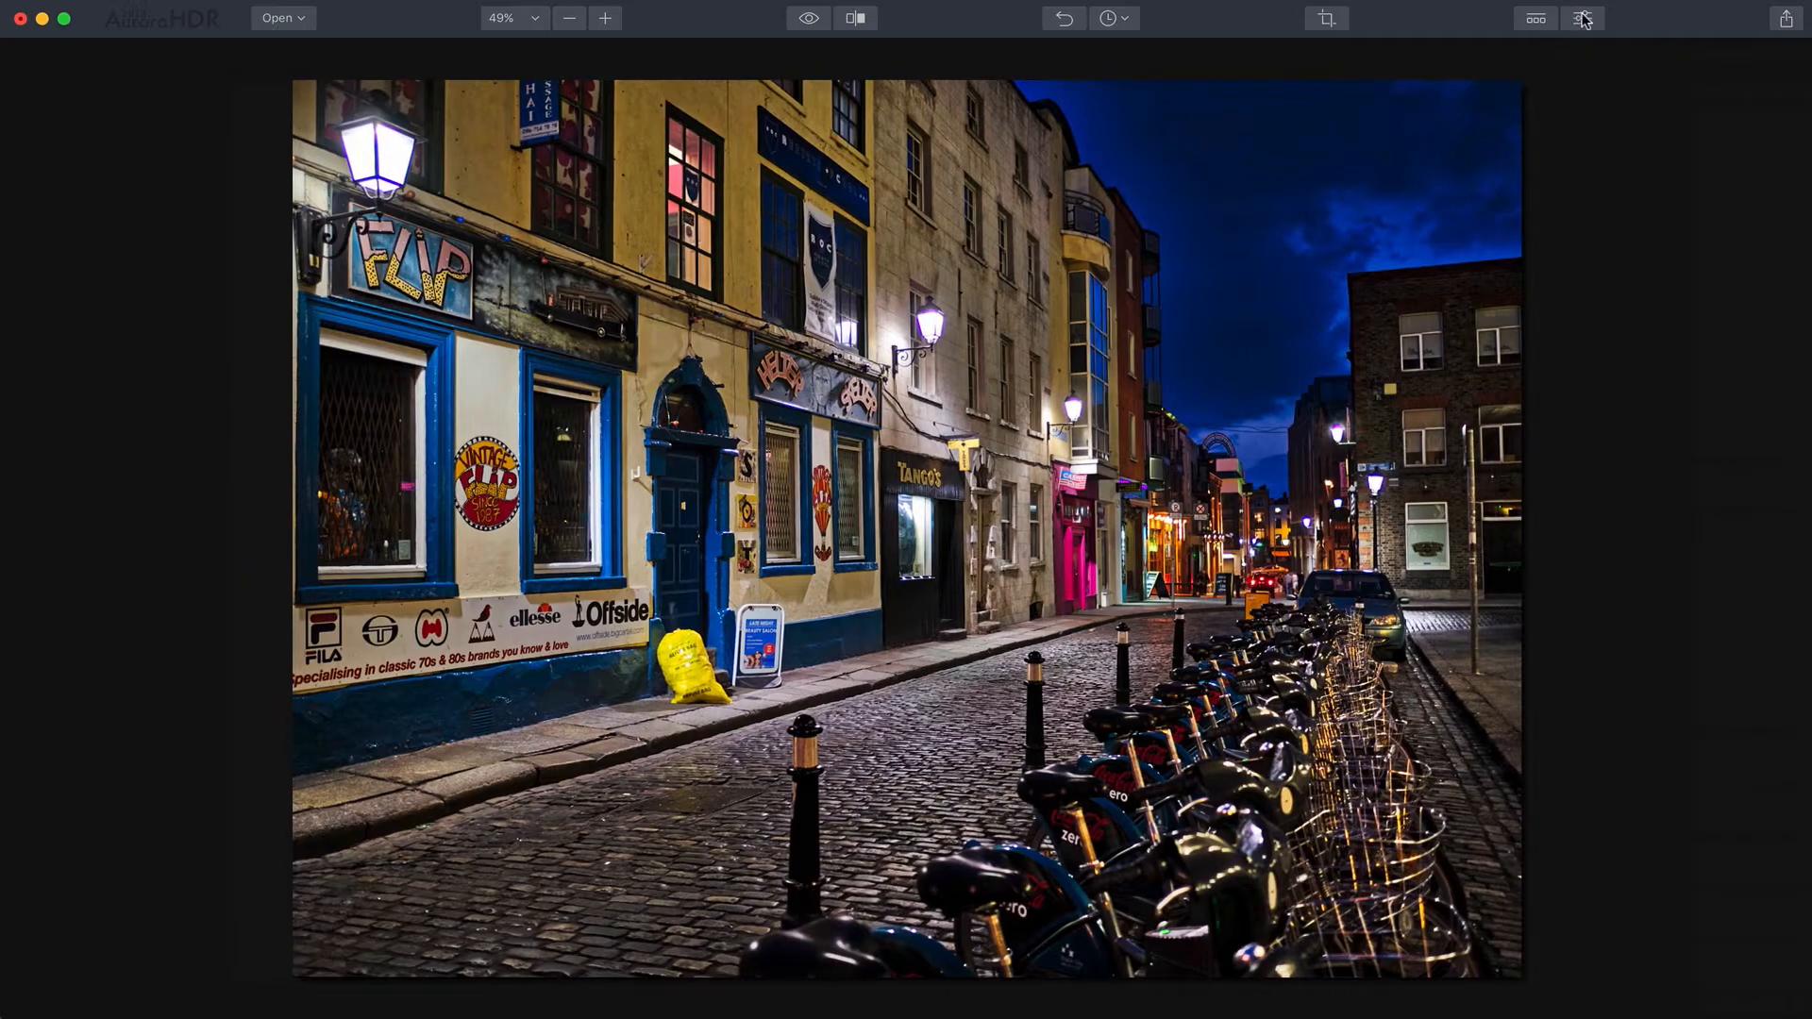
click(1582, 18)
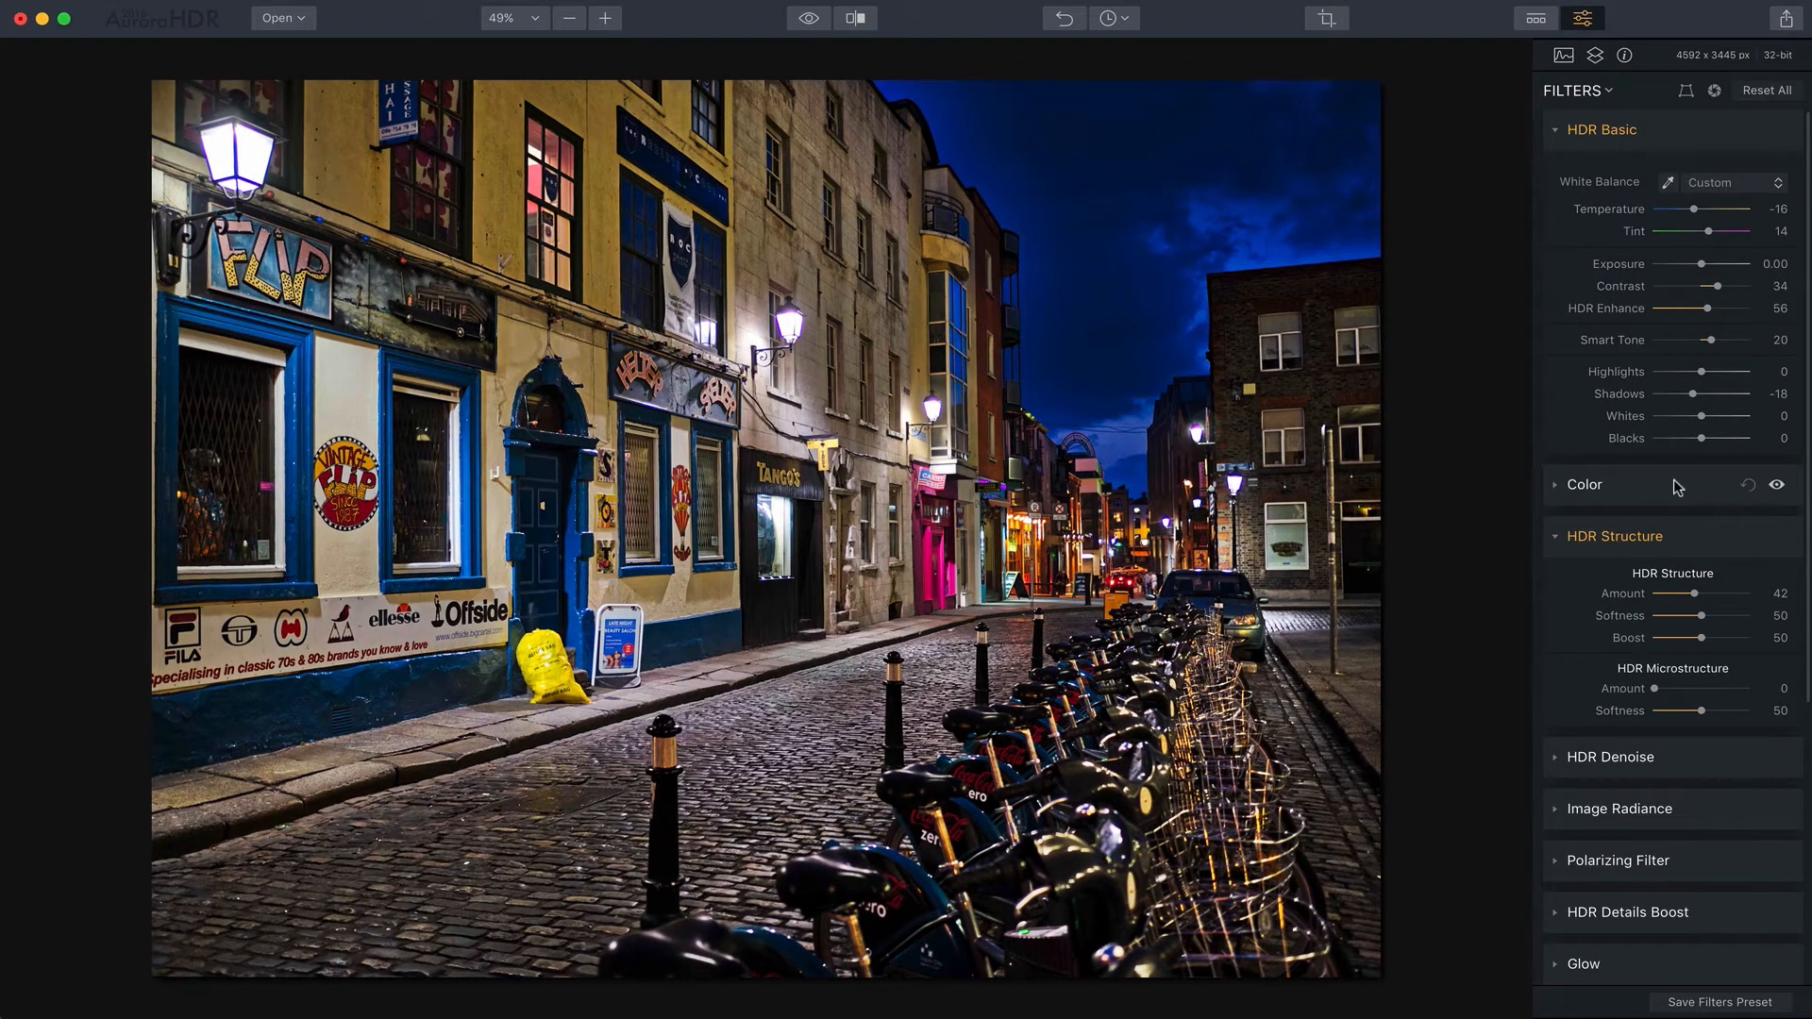